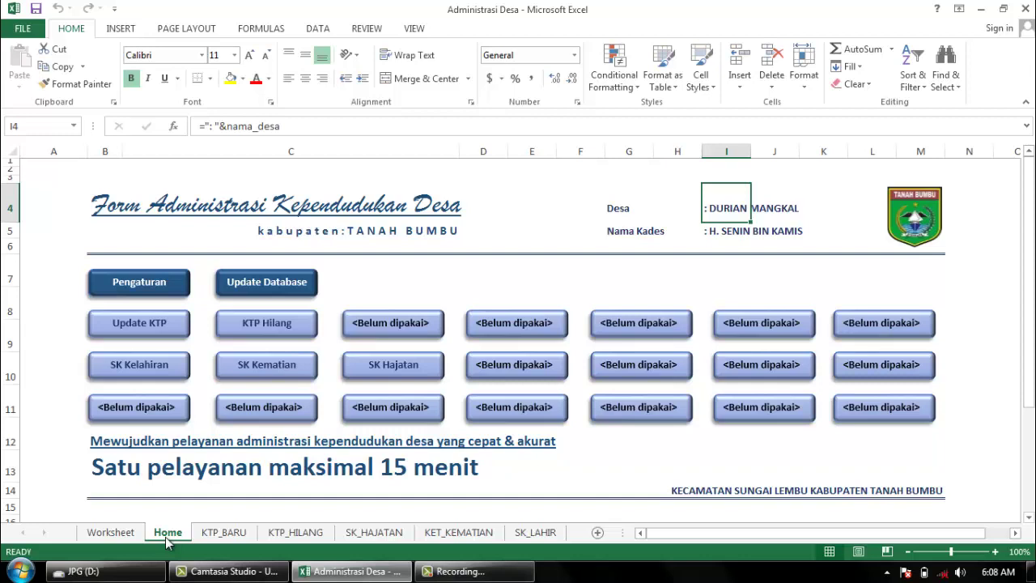
Step: Inspect the village-name and village-head formula cells, then dismiss the colour-scheme prompt
{"action": "left_click", "coordinate": [489, 275]}
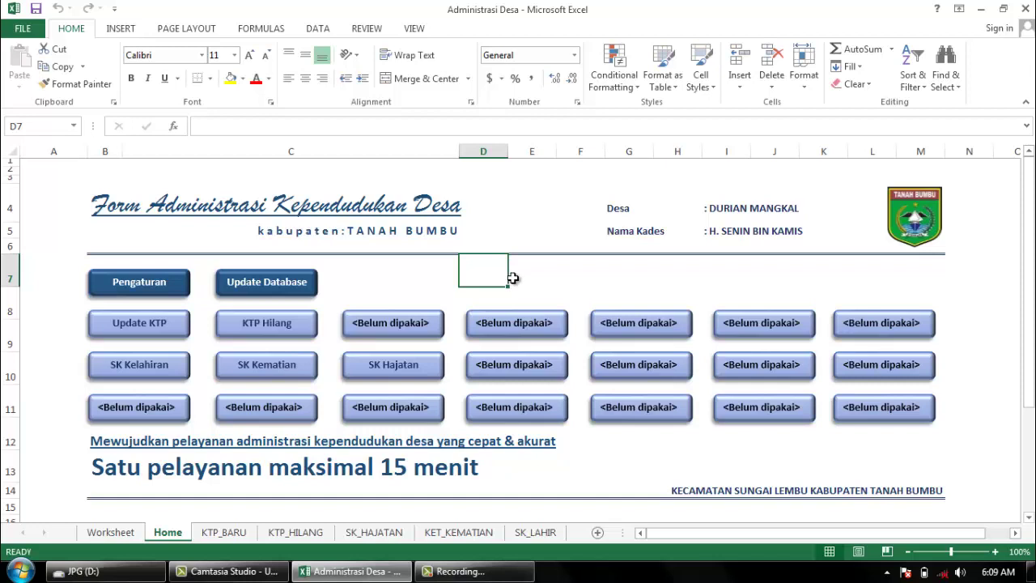
{"action": "left_click", "coordinate": [618, 229]}
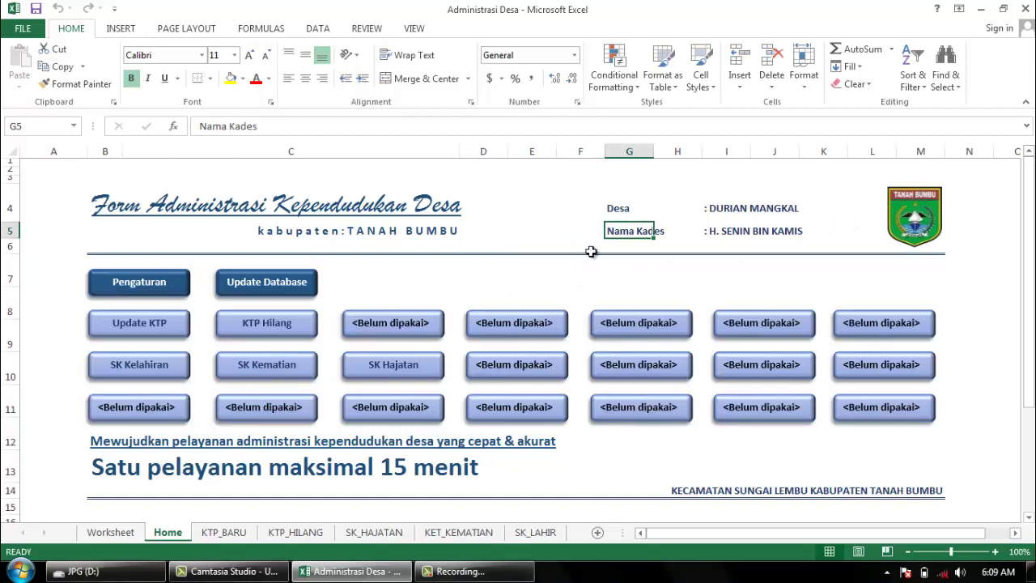
{"action": "left_click", "coordinate": [728, 211]}
{"action": "left_click", "coordinate": [703, 232]}
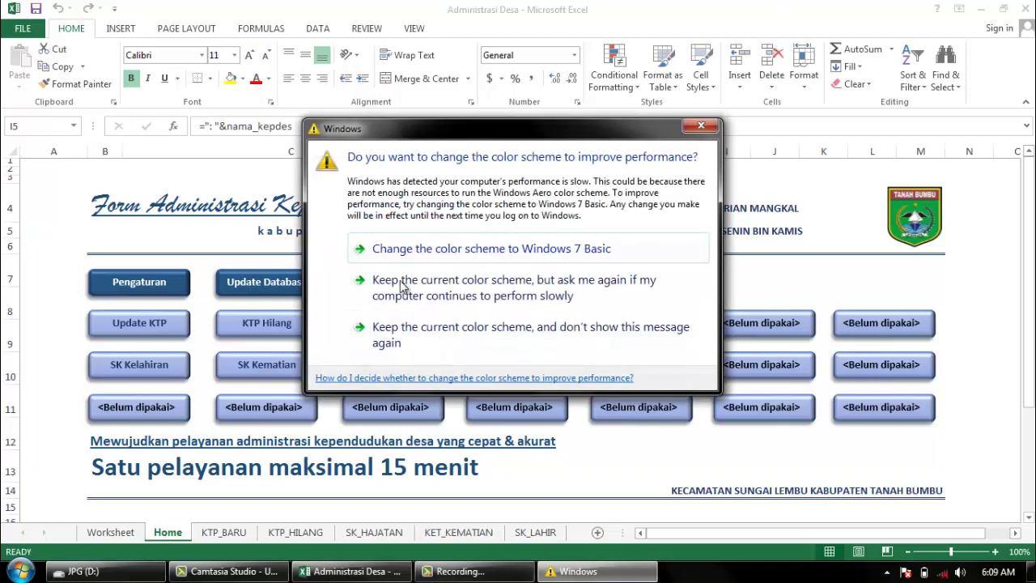
{"action": "left_click", "coordinate": [432, 260]}
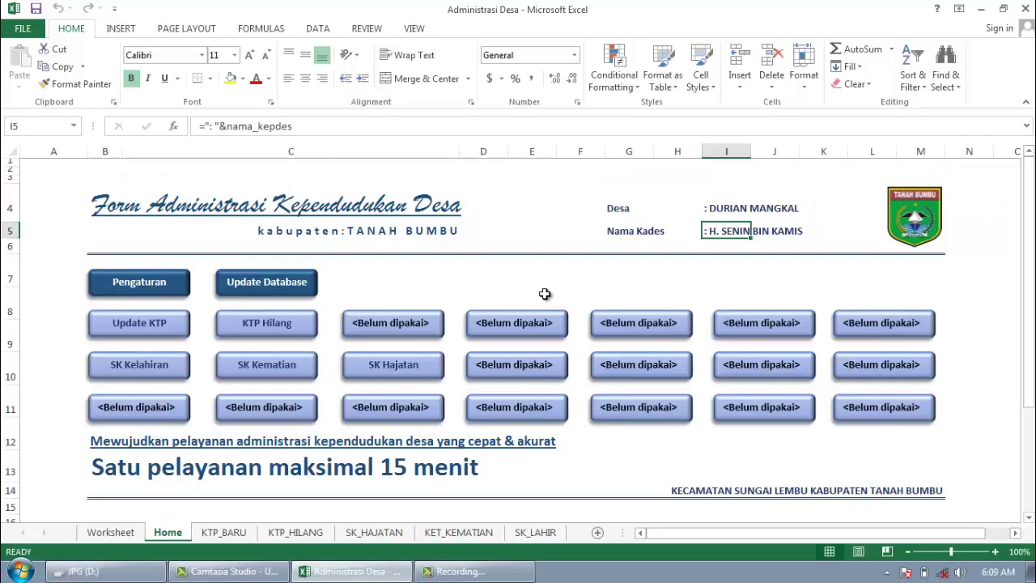
Step: Select cells E7, C7, D5 and F4 on the home sheet
{"action": "left_click", "coordinate": [543, 282]}
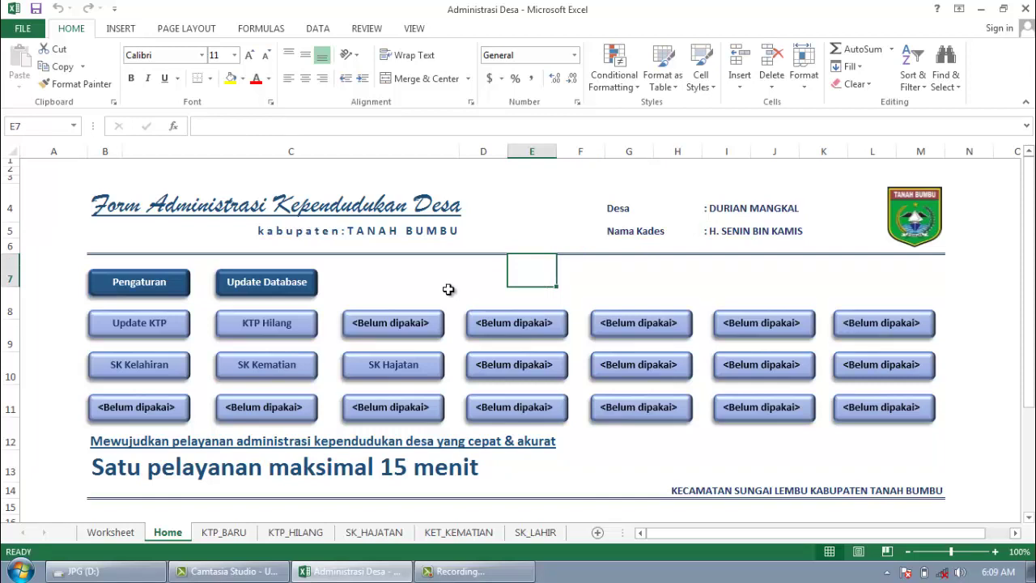
{"action": "left_click", "coordinate": [441, 277]}
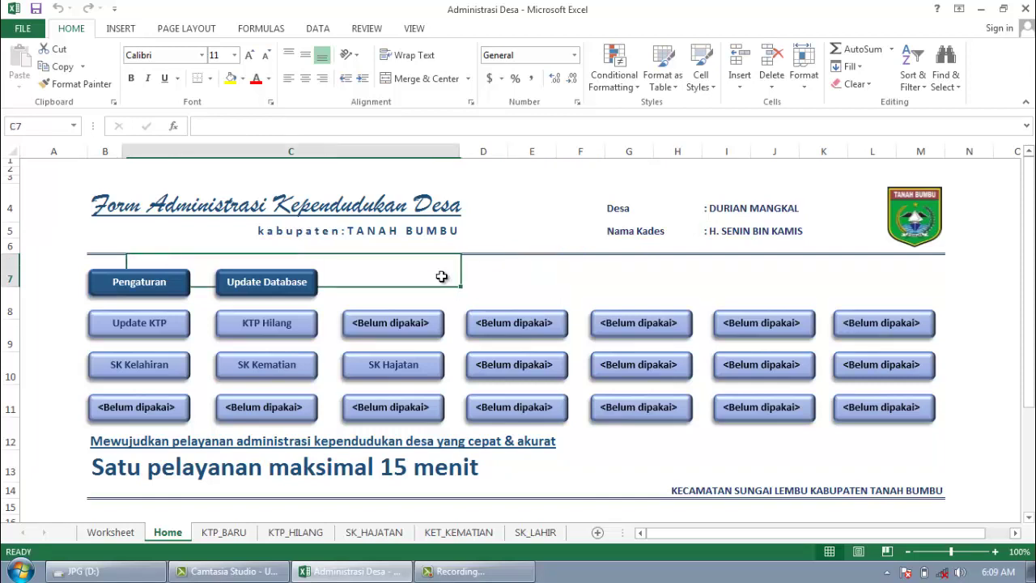
{"action": "left_click", "coordinate": [521, 269]}
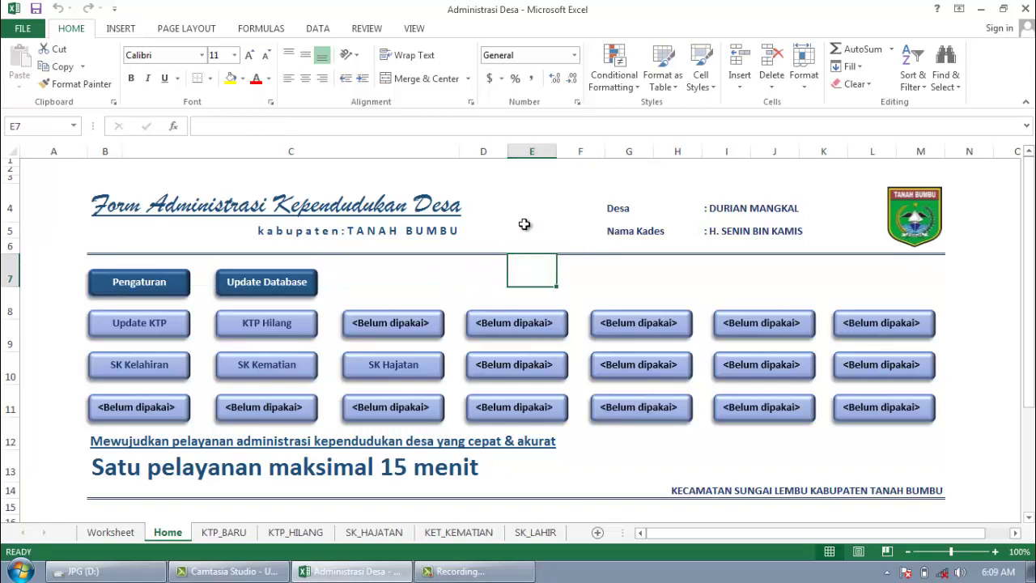
{"action": "key", "text": "Up"}
{"action": "key", "text": "Up"}
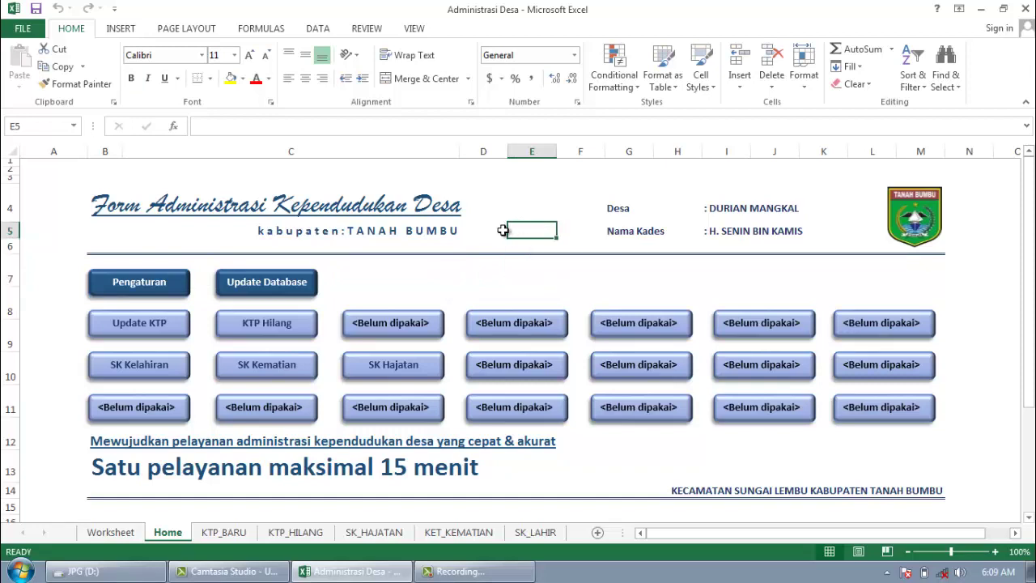
{"action": "left_click", "coordinate": [484, 230]}
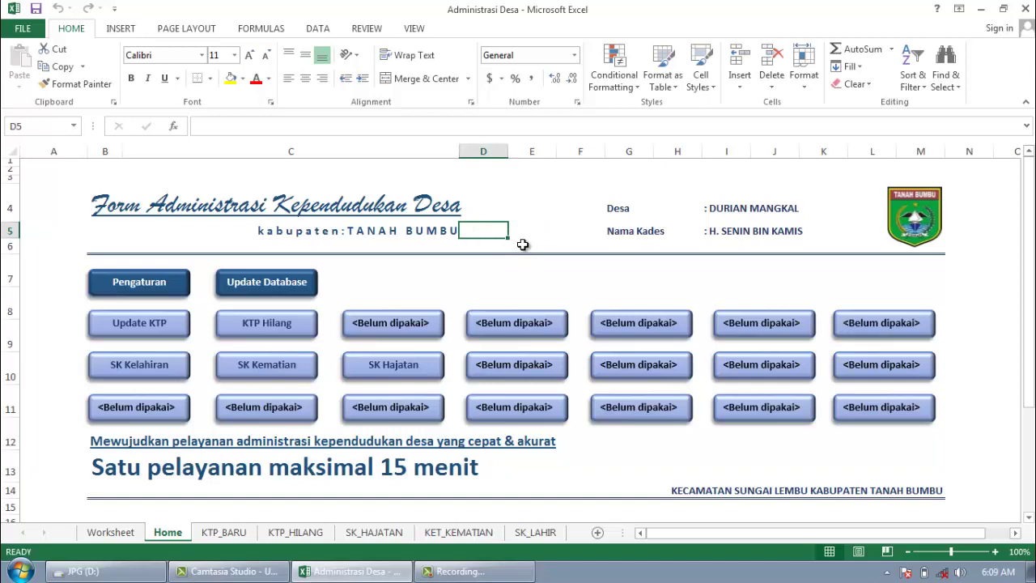
{"action": "left_click", "coordinate": [581, 219]}
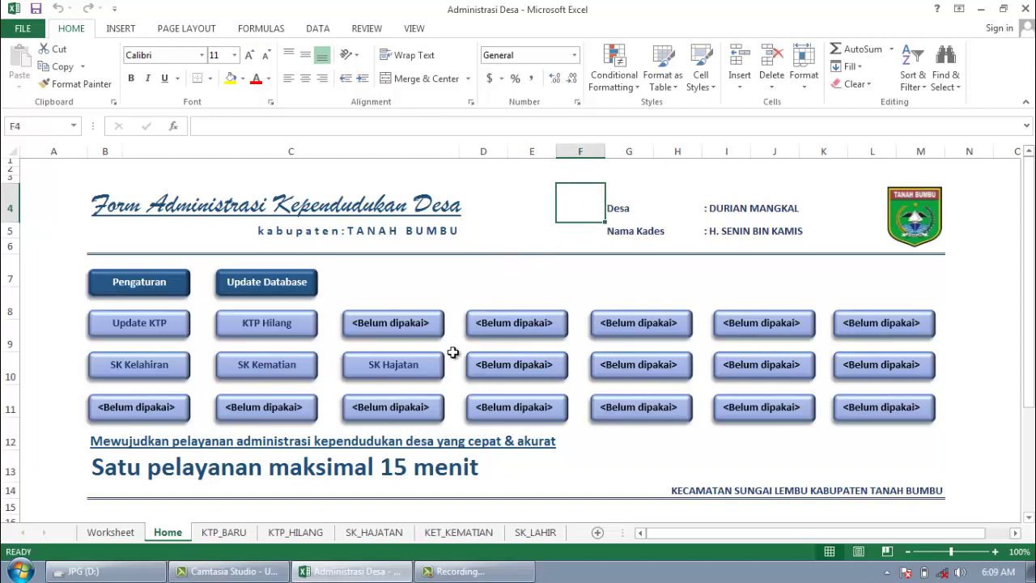
Step: Try the KTP Hilang button, dismiss the macro error, and select cells C6 and C5
{"action": "left_click", "coordinate": [271, 323]}
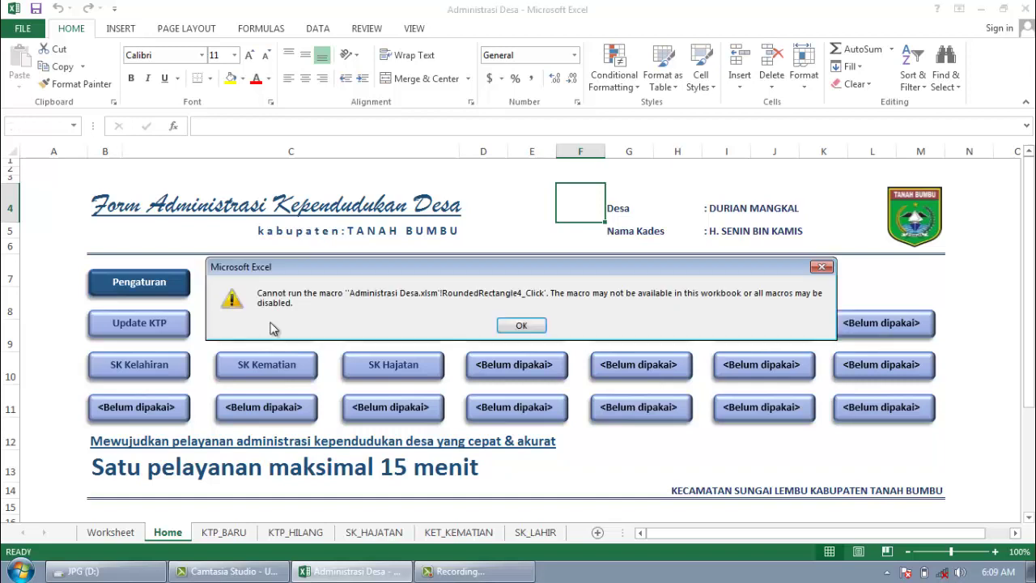
{"action": "left_click", "coordinate": [522, 325]}
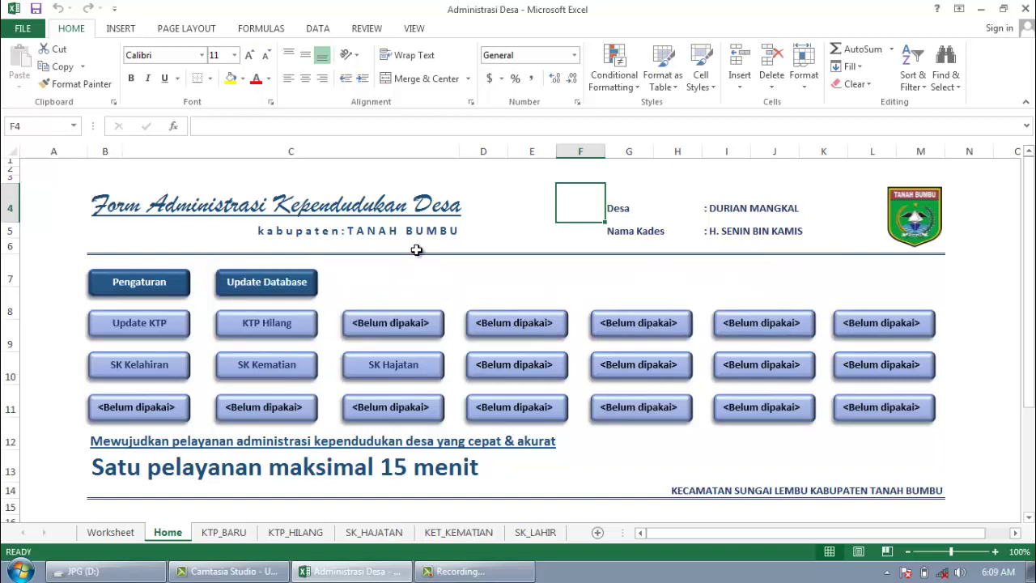
{"action": "left_click", "coordinate": [459, 246]}
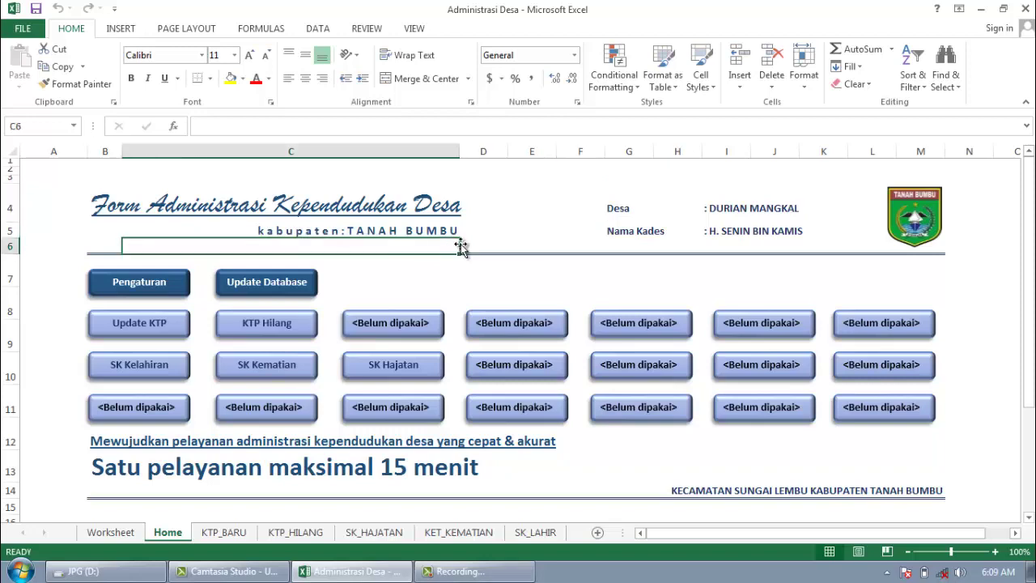
{"action": "left_click", "coordinate": [414, 228]}
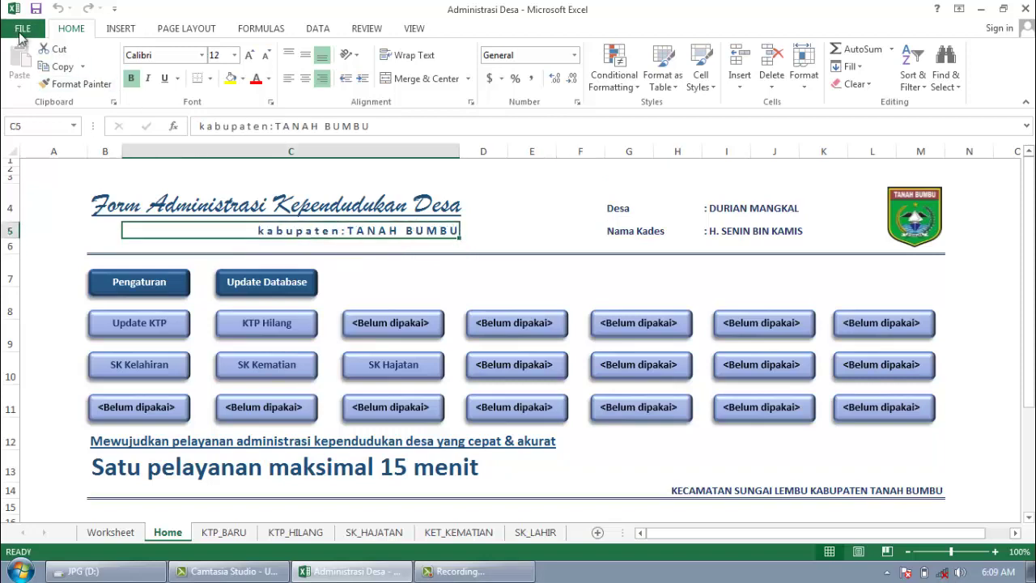
Step: Set Trust Center macro settings to Enable all macros, then close Excel saving the workbook
{"action": "left_click", "coordinate": [22, 31]}
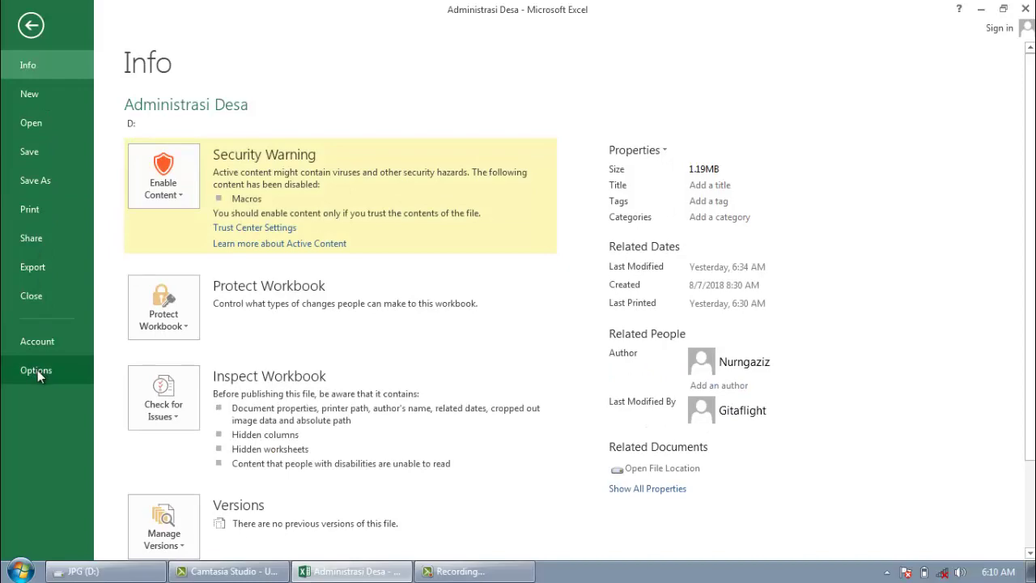
{"action": "left_click", "coordinate": [38, 370]}
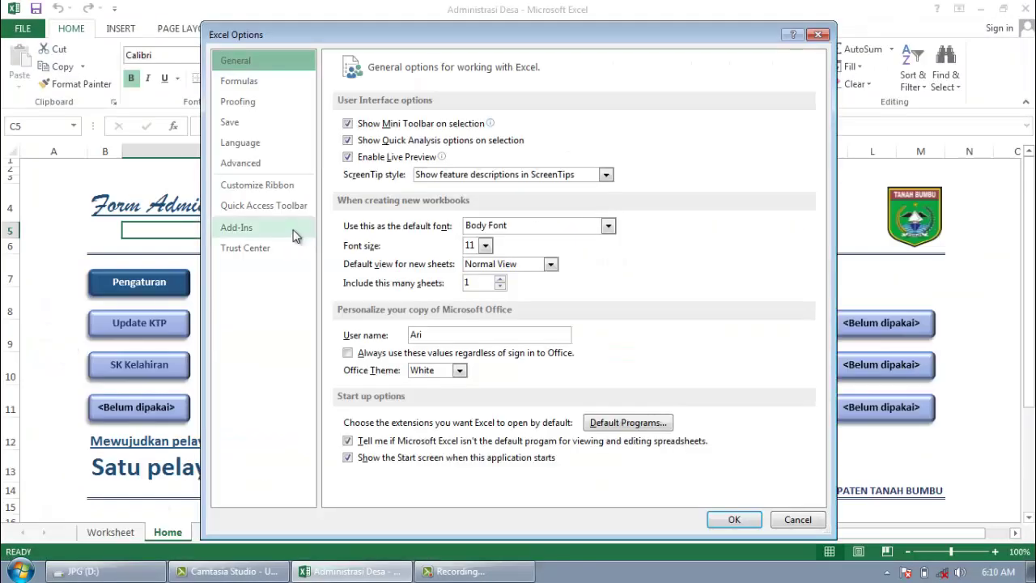
{"action": "left_click", "coordinate": [261, 248]}
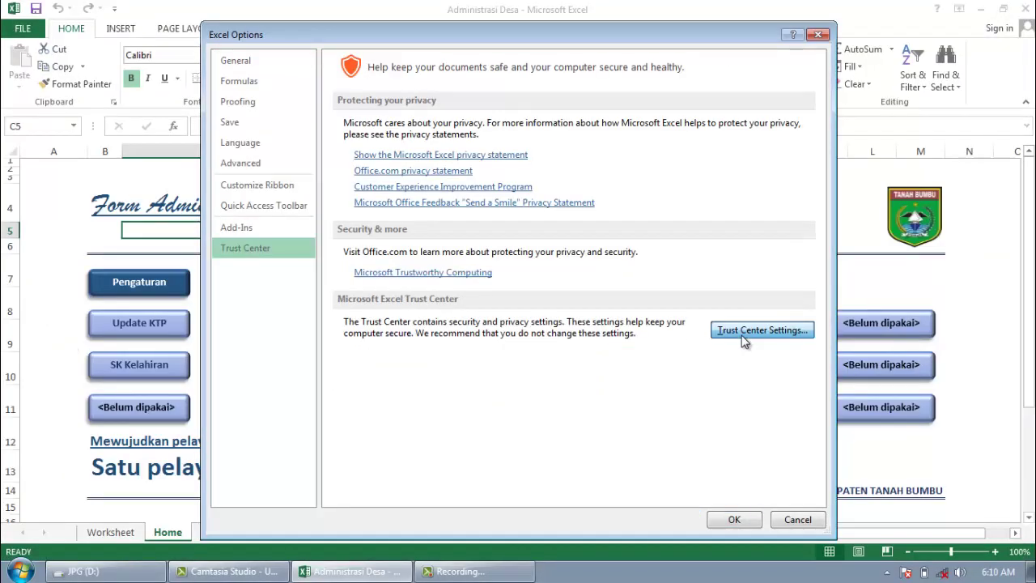
{"action": "left_click", "coordinate": [744, 340]}
{"action": "left_click", "coordinate": [273, 196]}
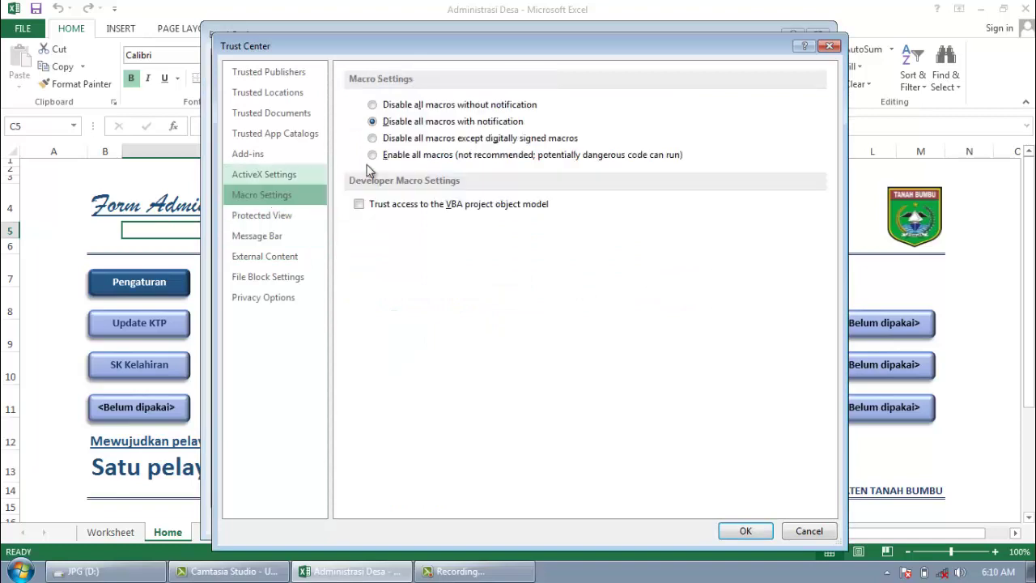
{"action": "left_click", "coordinate": [400, 158]}
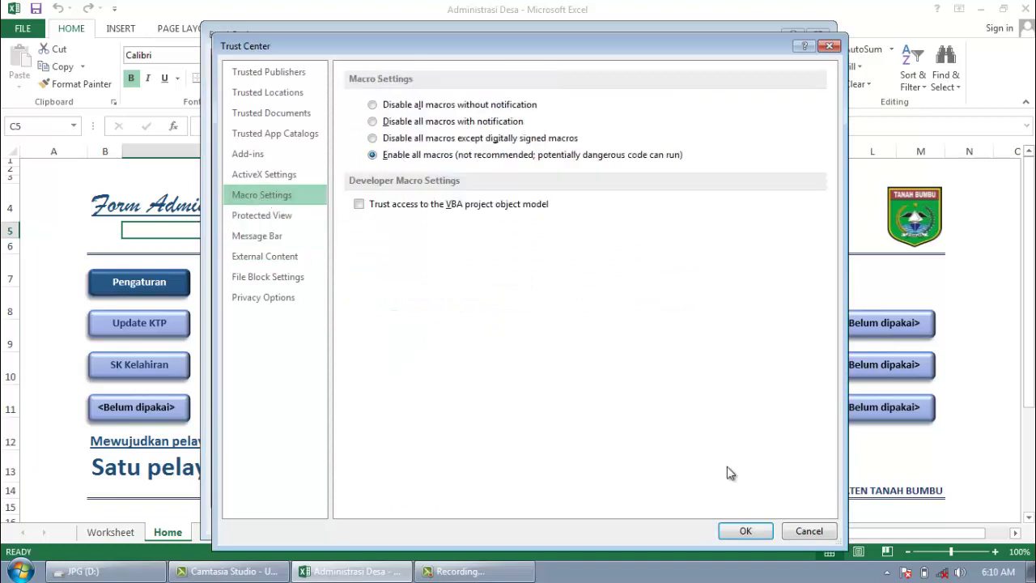
{"action": "left_click", "coordinate": [745, 531]}
{"action": "left_click", "coordinate": [735, 518]}
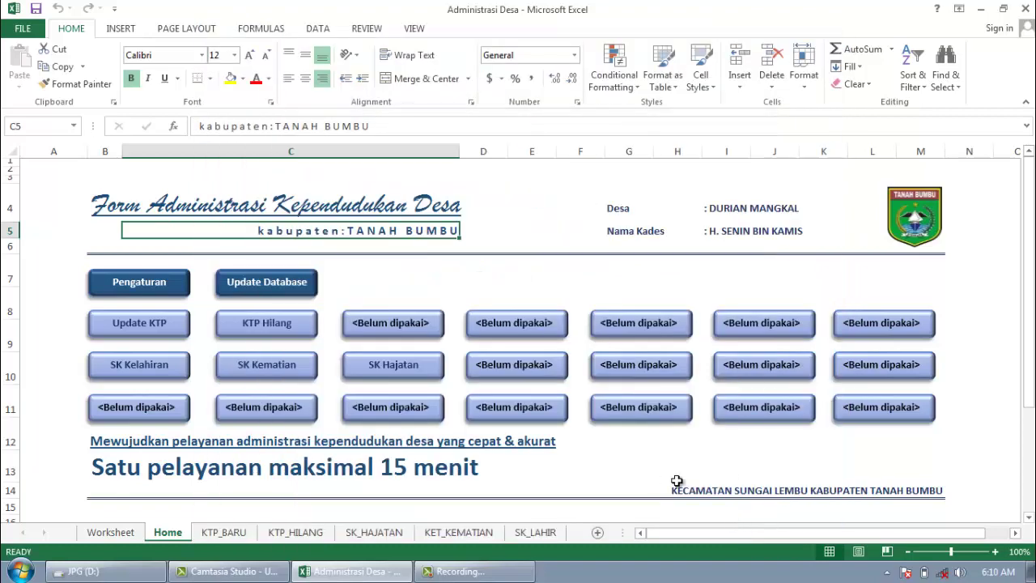
{"action": "left_click", "coordinate": [1024, 16]}
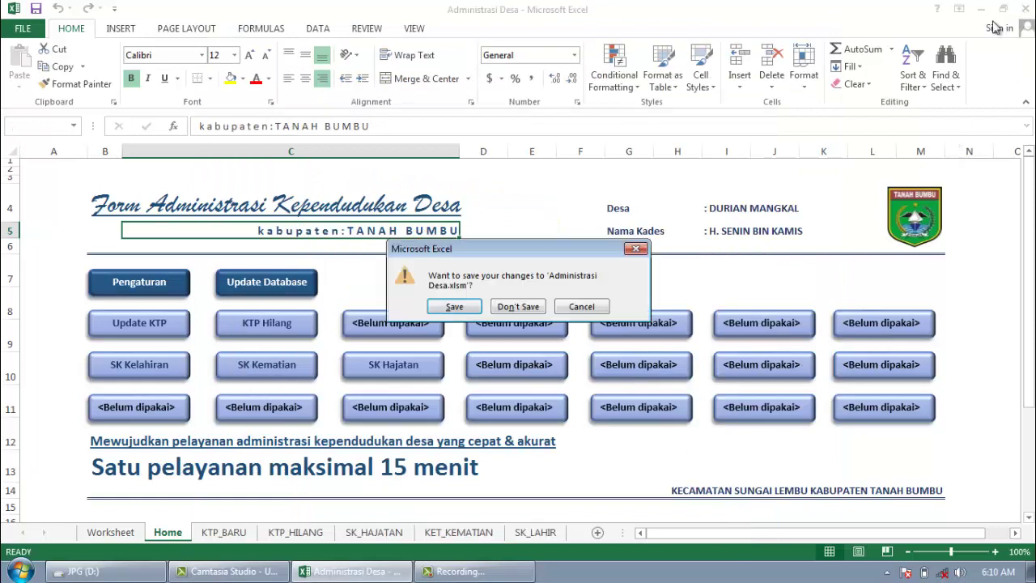
{"action": "left_click", "coordinate": [455, 306]}
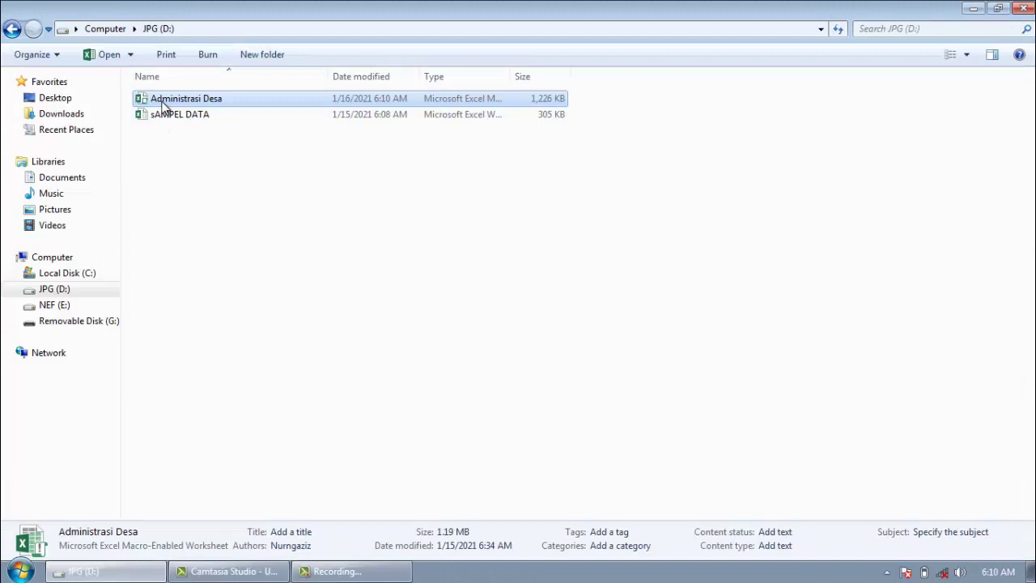
Step: Reopen the Administrasi Desa workbook from the JPG (D:) folder
{"action": "double_click", "coordinate": [165, 105]}
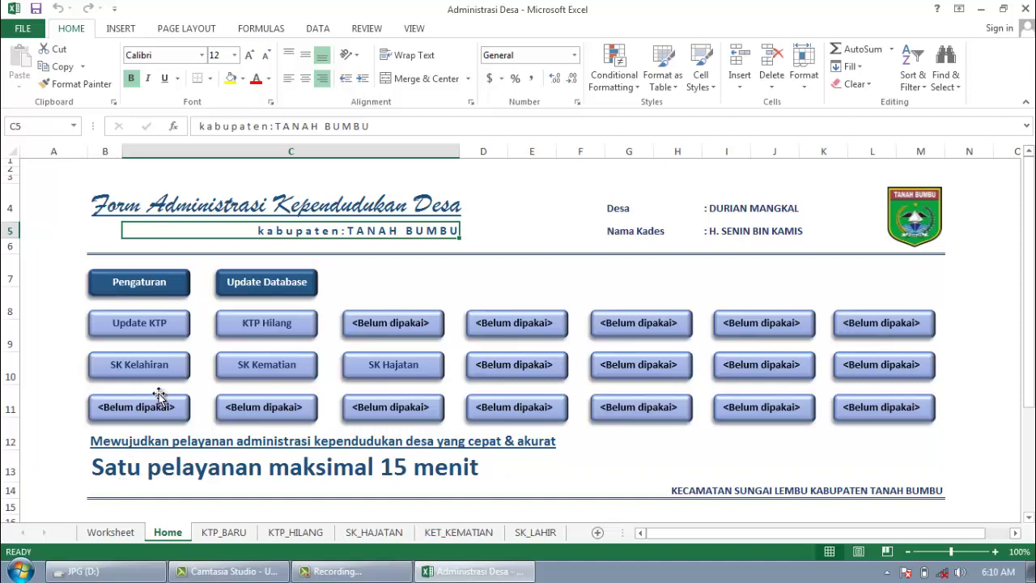
Step: Open the Pengaturan Awal form and review the village, subdistrict, head and address fields
{"action": "left_click", "coordinate": [169, 281]}
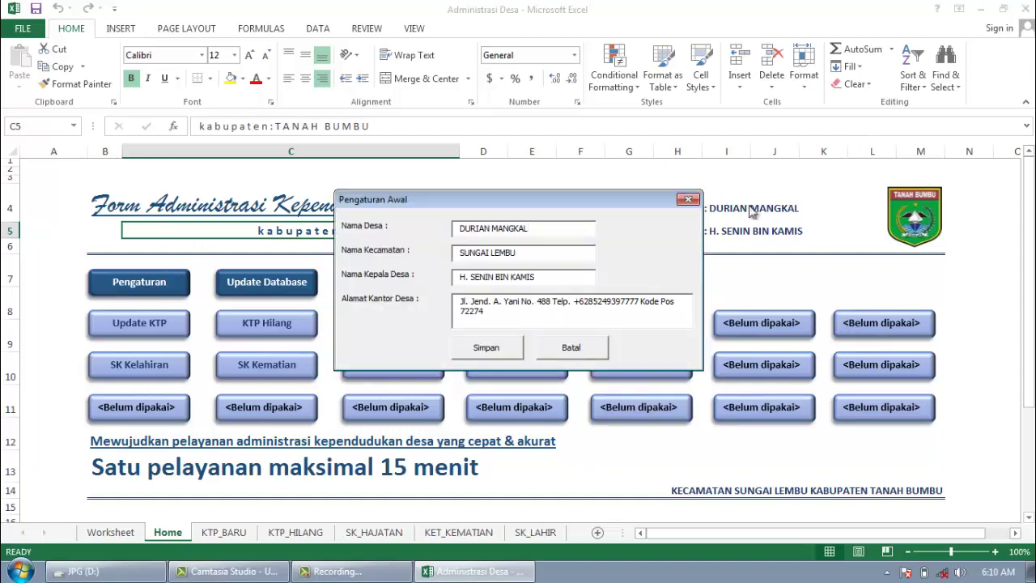
{"action": "left_click_drag", "start_coordinate": [557, 228], "coordinate": [405, 234]}
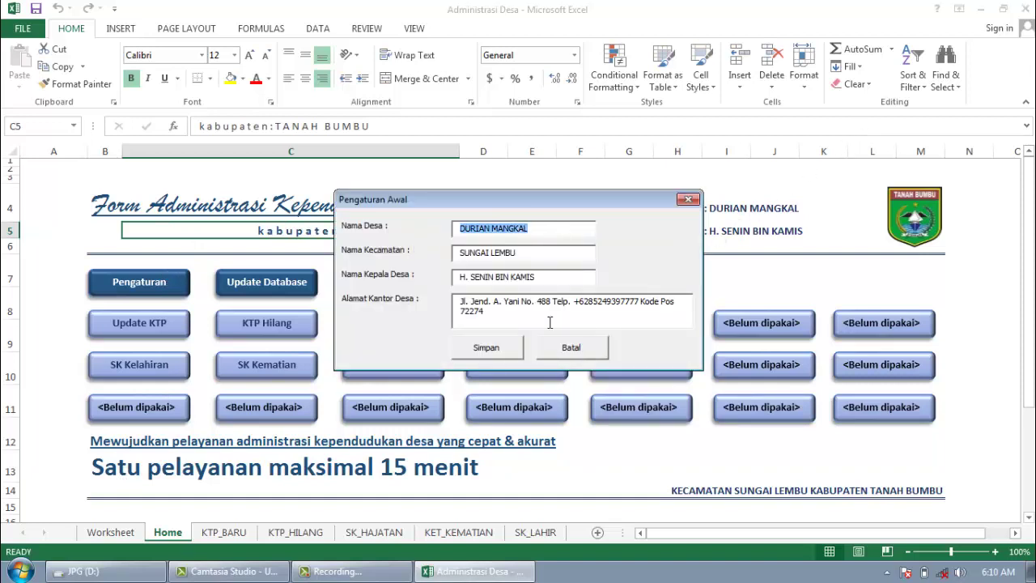
{"action": "left_click_drag", "start_coordinate": [524, 256], "coordinate": [437, 256]}
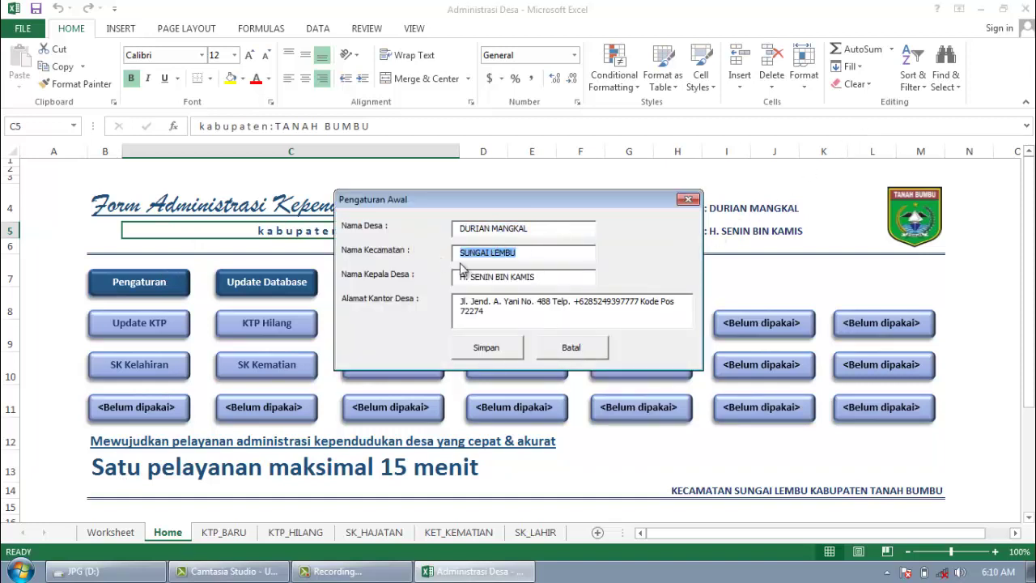
{"action": "left_click_drag", "start_coordinate": [539, 276], "coordinate": [453, 280]}
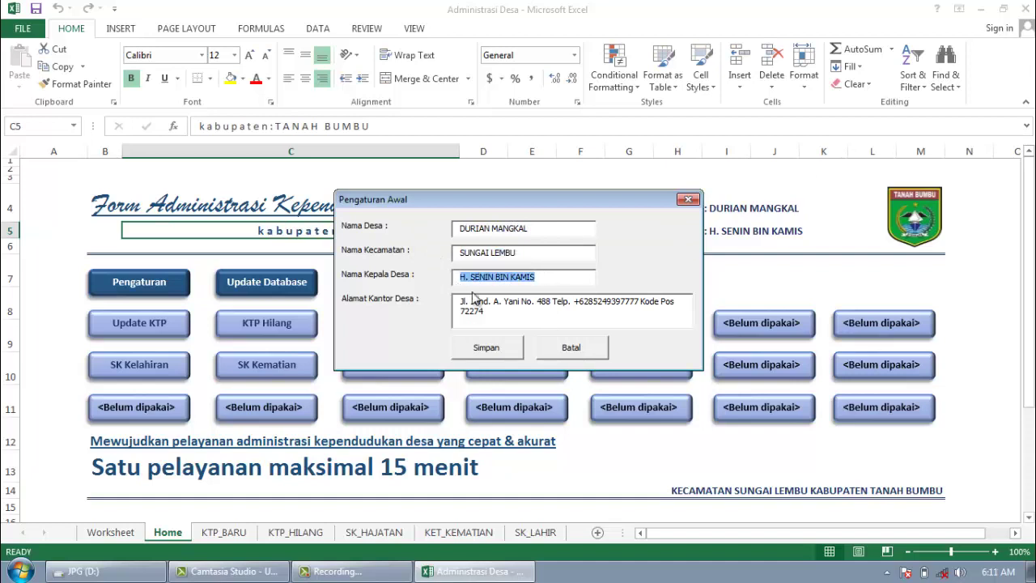
{"action": "left_click_drag", "start_coordinate": [489, 312], "coordinate": [440, 296]}
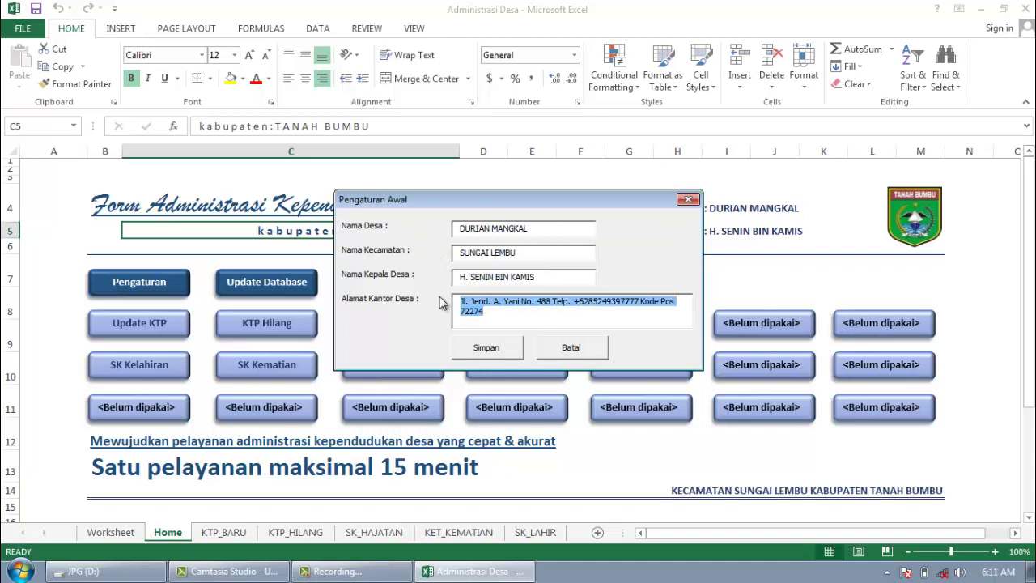
Step: Change Nama Kecamatan to SUNGAI KERING and save the settings, confirming both prompts
{"action": "left_click", "coordinate": [524, 252]}
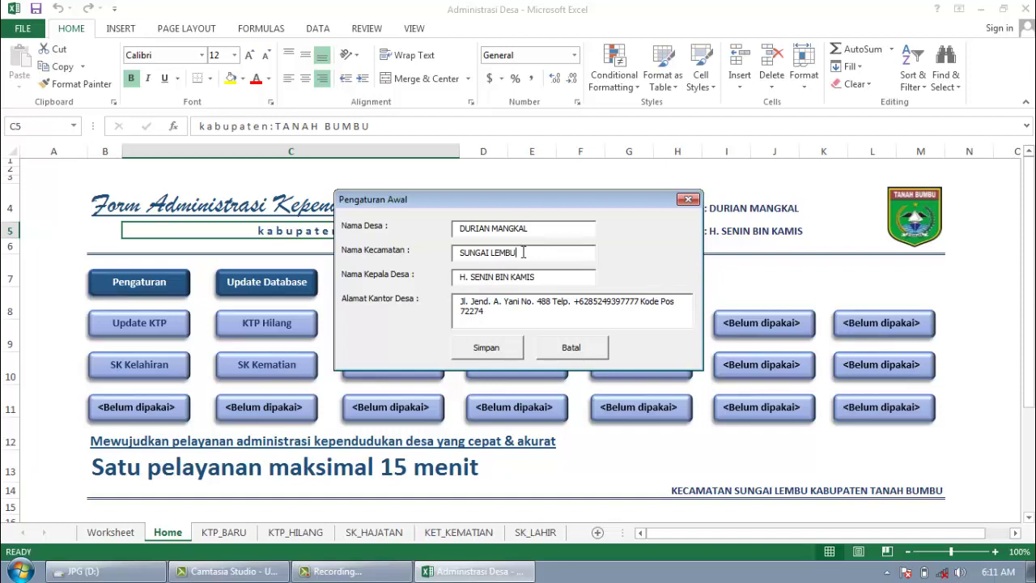
{"action": "left_click_drag", "start_coordinate": [524, 253], "coordinate": [493, 257]}
{"action": "type", "text": "JER"}
{"action": "key", "text": "BackSpace"}
{"action": "key", "text": "BackSpace"}
{"action": "type", "text": "KERING"}
{"action": "left_click", "coordinate": [490, 349]}
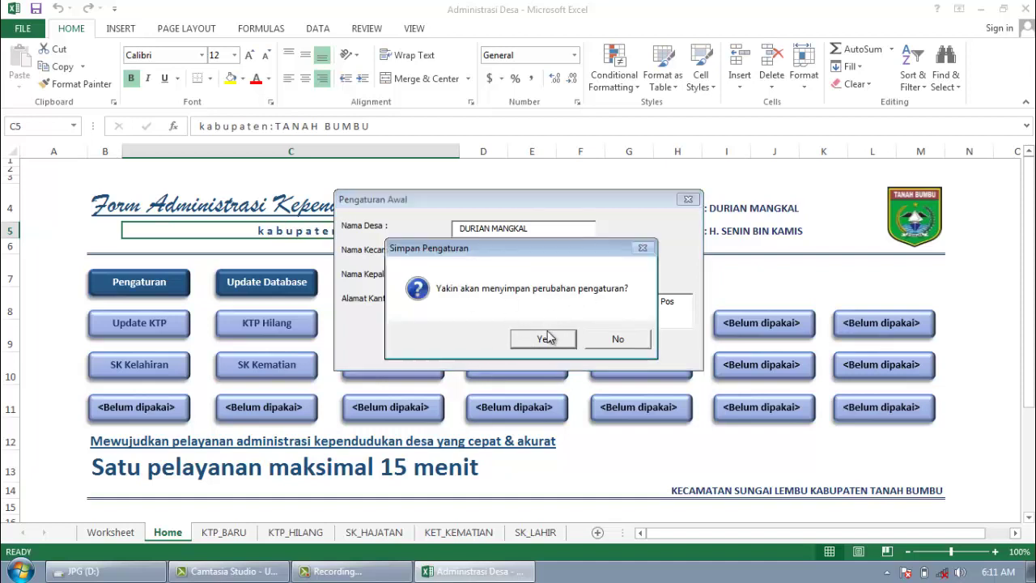
{"action": "left_click", "coordinate": [547, 339]}
{"action": "left_click", "coordinate": [566, 338]}
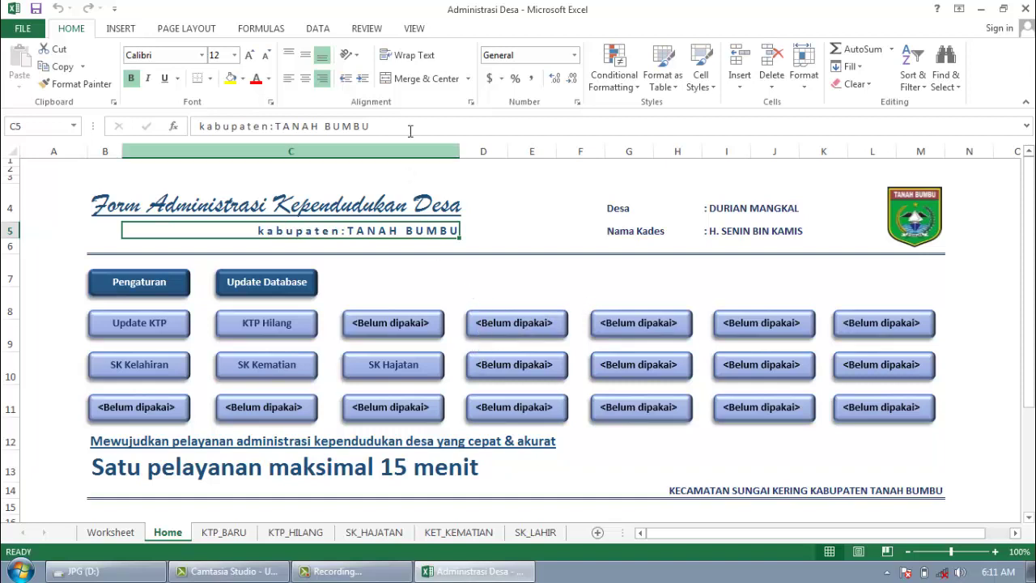
Step: Select empty Home sheet cells, then launch SK Hajatan and enter the resident's NIK
{"action": "left_click", "coordinate": [374, 290]}
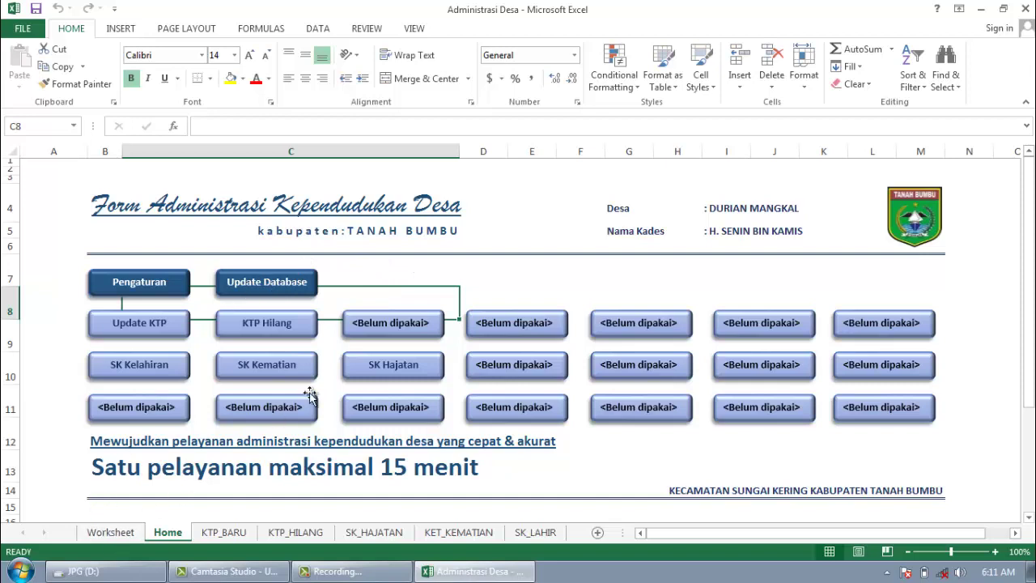
{"action": "left_click", "coordinate": [434, 269]}
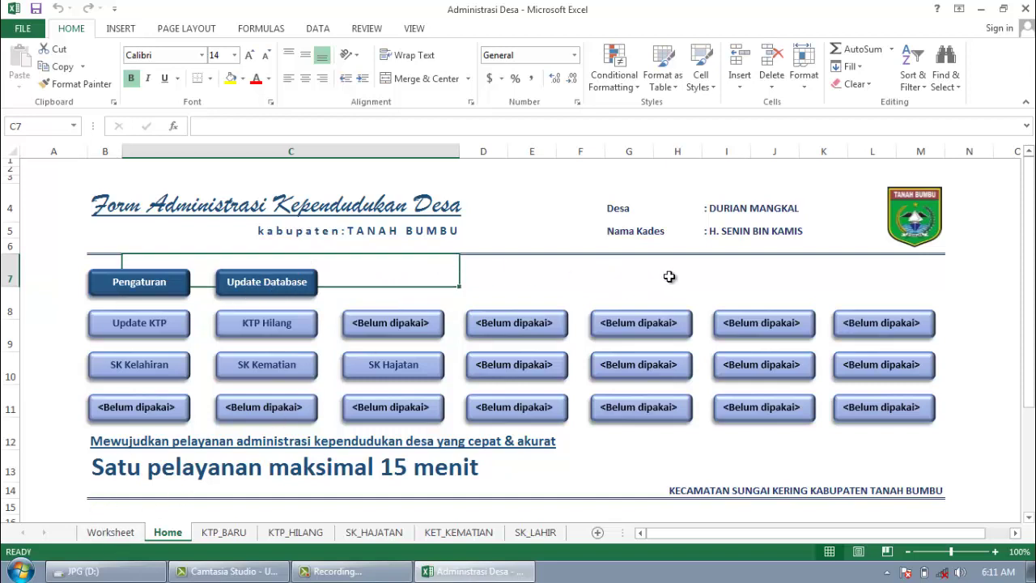
{"action": "left_click", "coordinate": [693, 263]}
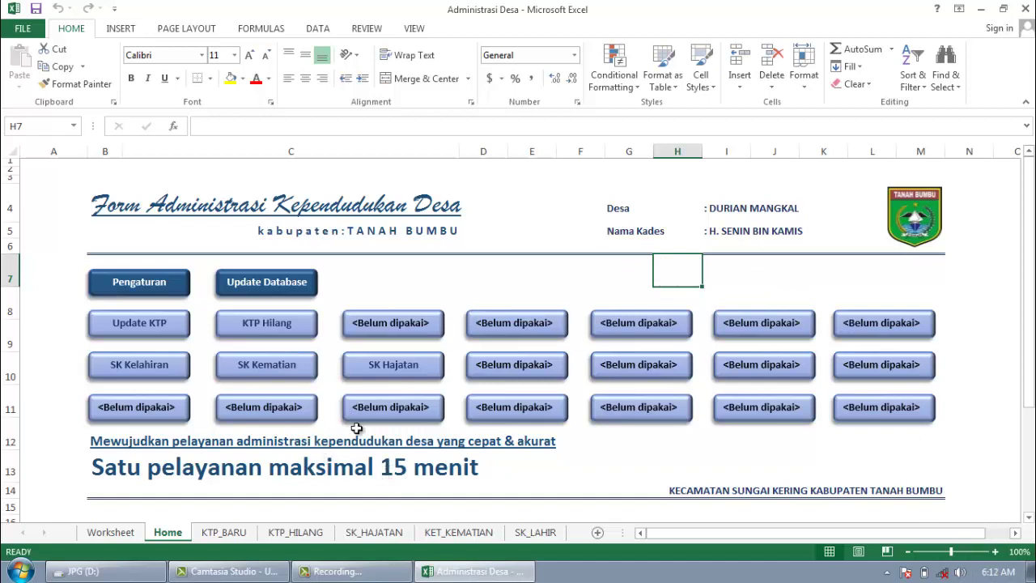
{"action": "left_click", "coordinate": [386, 368]}
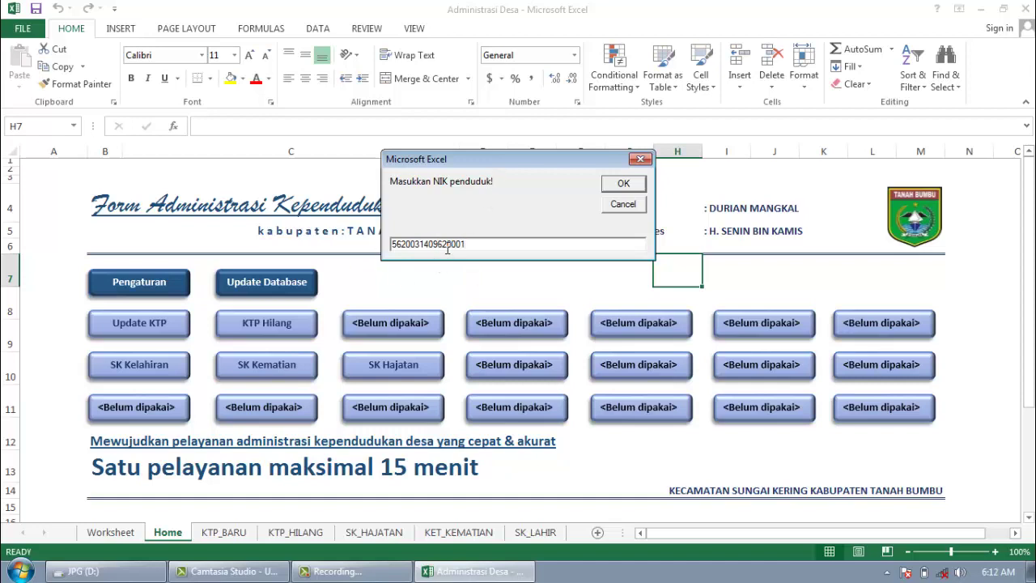
Step: Confirm the NIK and set the letter number to 425/SK/I/2021
{"action": "left_click", "coordinate": [623, 184]}
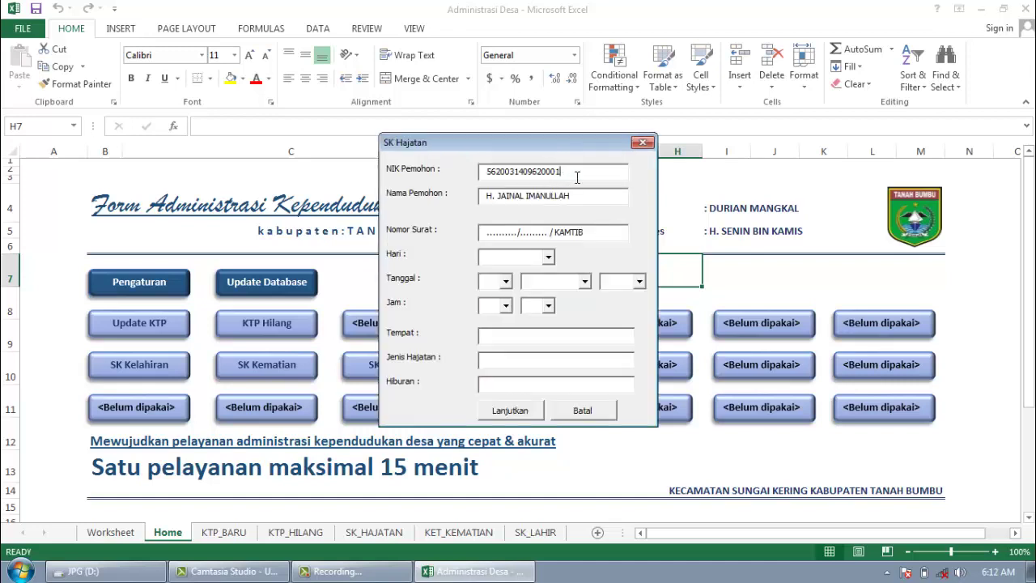
{"action": "left_click_drag", "start_coordinate": [577, 176], "coordinate": [471, 176]}
{"action": "left_click_drag", "start_coordinate": [574, 200], "coordinate": [453, 205]}
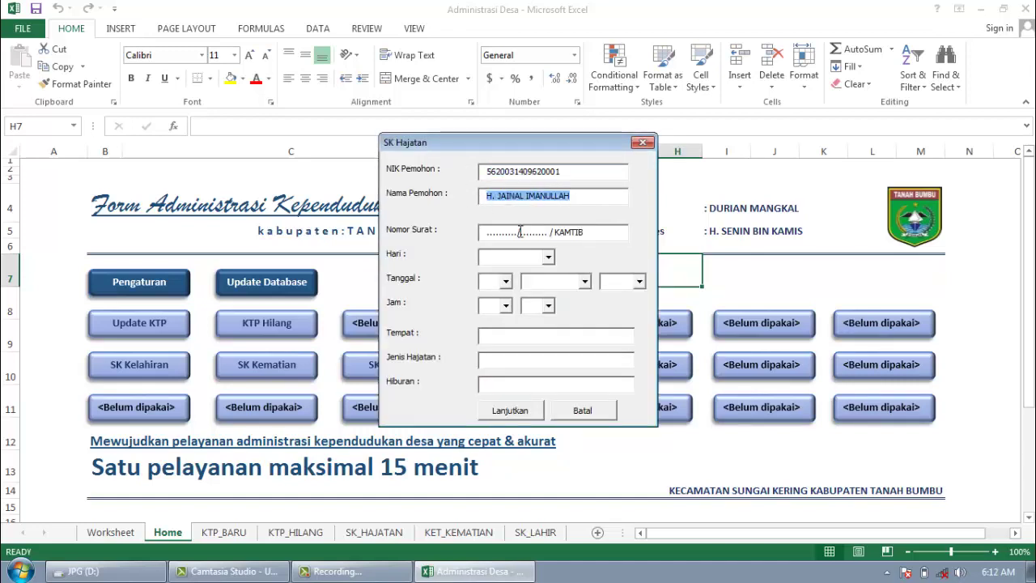
{"action": "left_click_drag", "start_coordinate": [519, 232], "coordinate": [469, 239]}
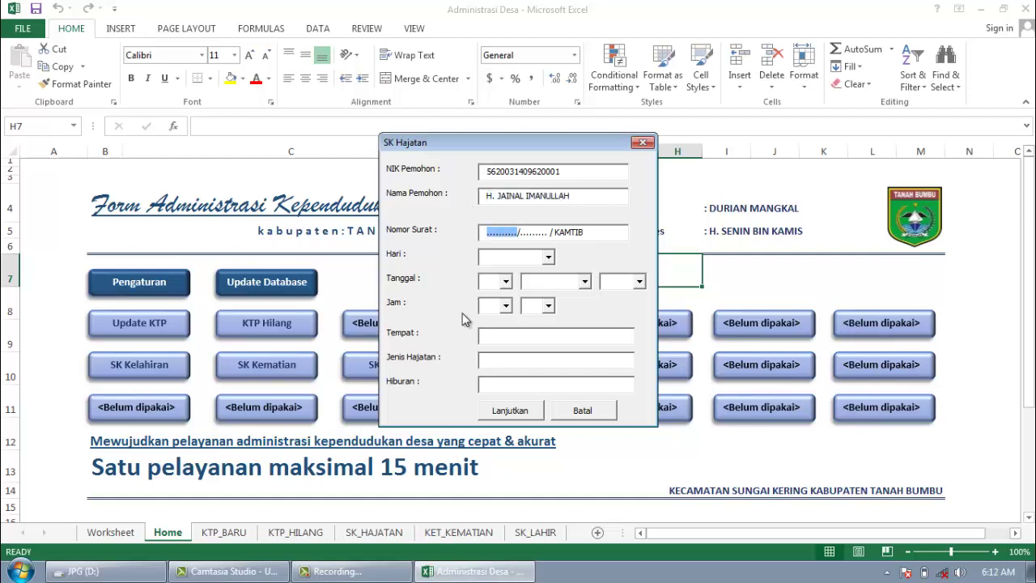
{"action": "type", "text": "425"}
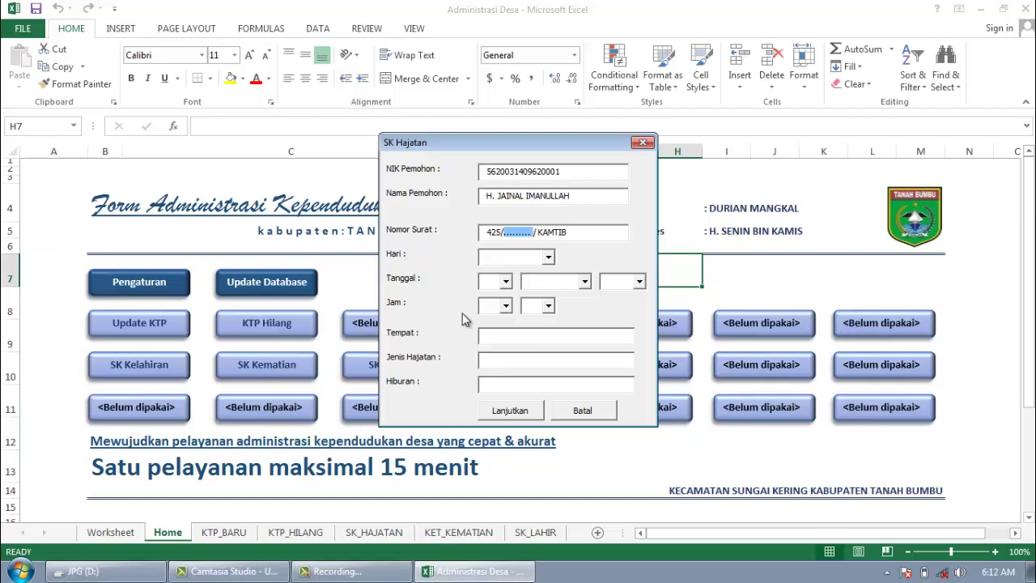
{"action": "type", "text": "SK/I/2021"}
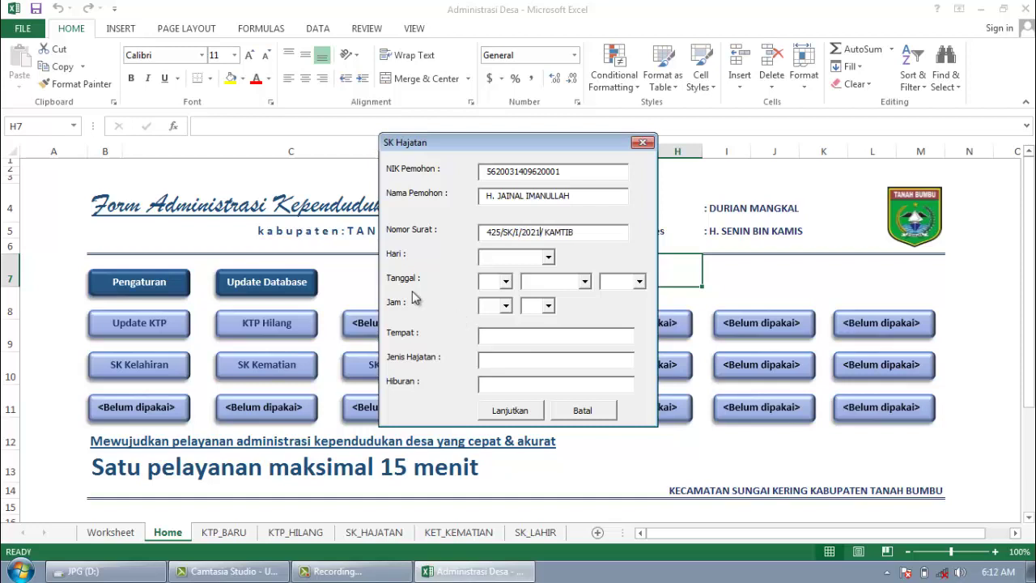
Step: Set the event date to Kamis 7 Februari 2021
{"action": "left_click", "coordinate": [548, 258]}
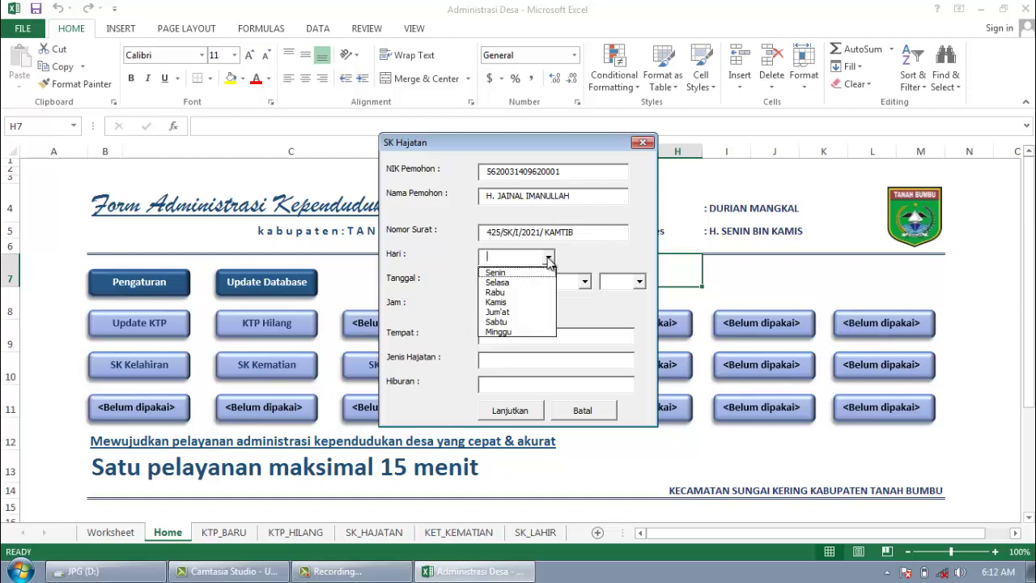
{"action": "left_click", "coordinate": [495, 302]}
{"action": "left_click", "coordinate": [505, 281]}
{"action": "left_click", "coordinate": [511, 356]}
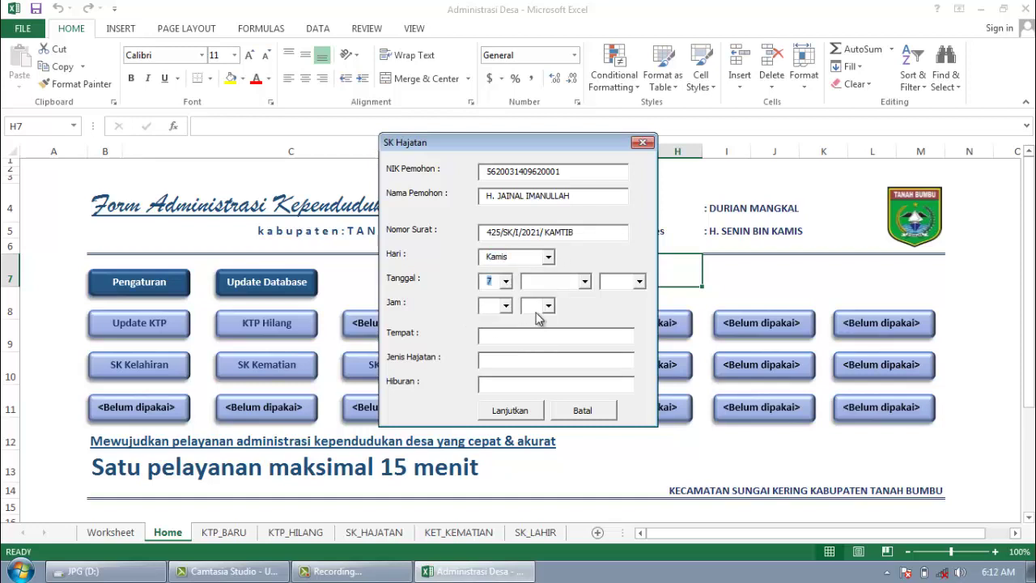
{"action": "left_click", "coordinate": [584, 281]}
{"action": "left_click", "coordinate": [558, 302]}
{"action": "left_click", "coordinate": [640, 281]}
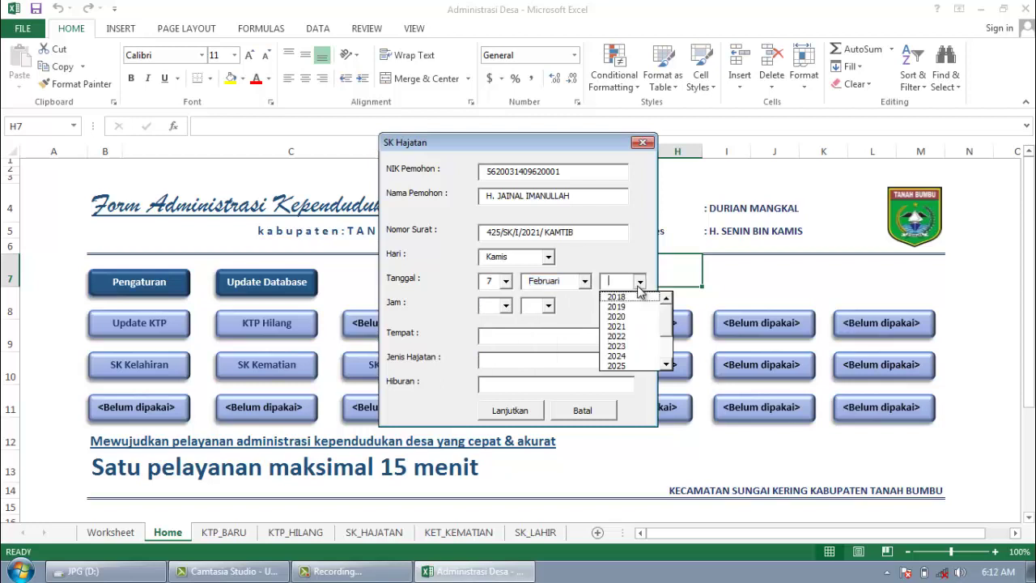
{"action": "left_click", "coordinate": [629, 327]}
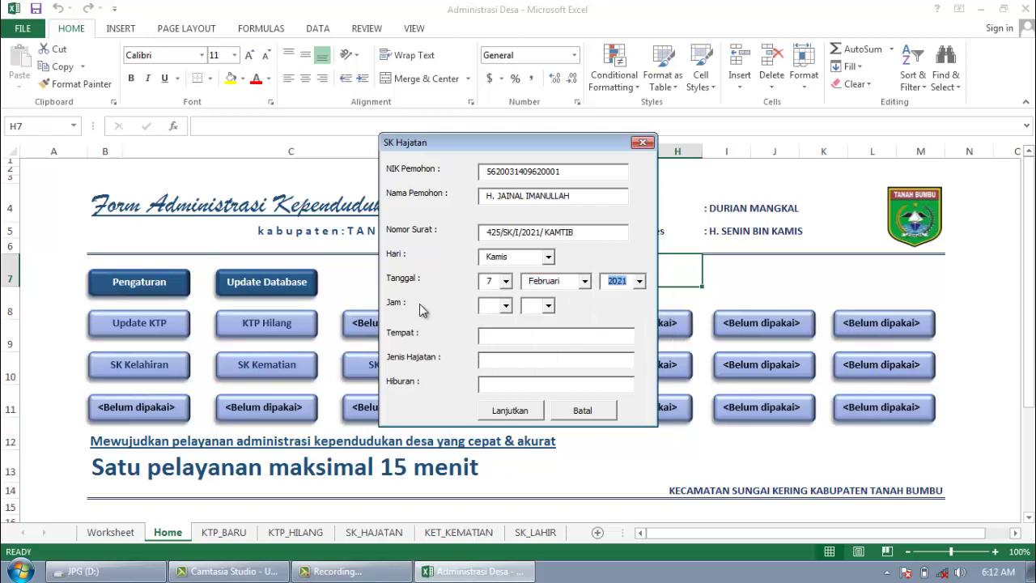
Step: Set the event time to 09:00 and submit the hajatan form for processing
{"action": "left_click", "coordinate": [505, 305]}
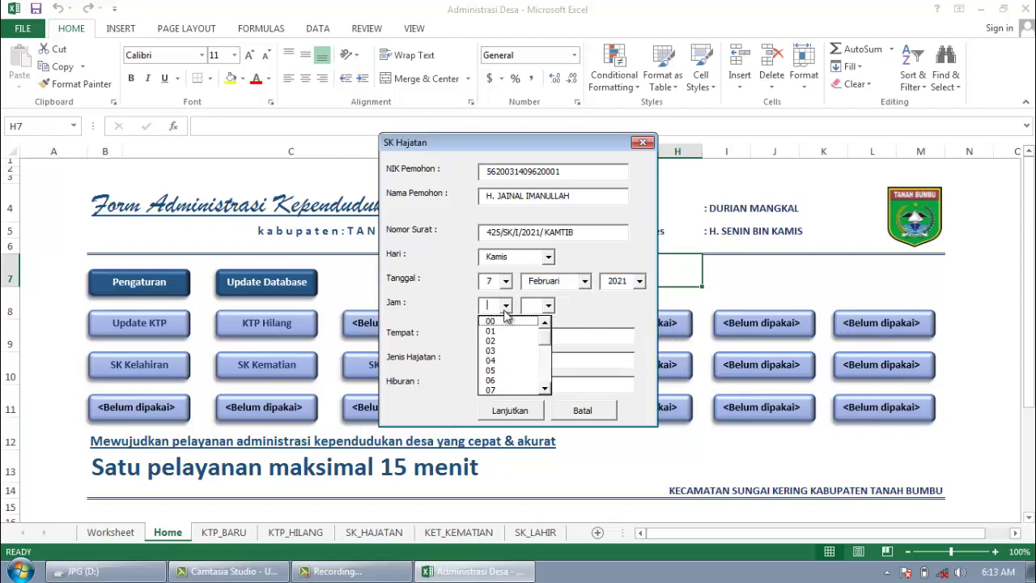
{"action": "left_click", "coordinate": [546, 388]}
{"action": "left_click", "coordinate": [513, 381]}
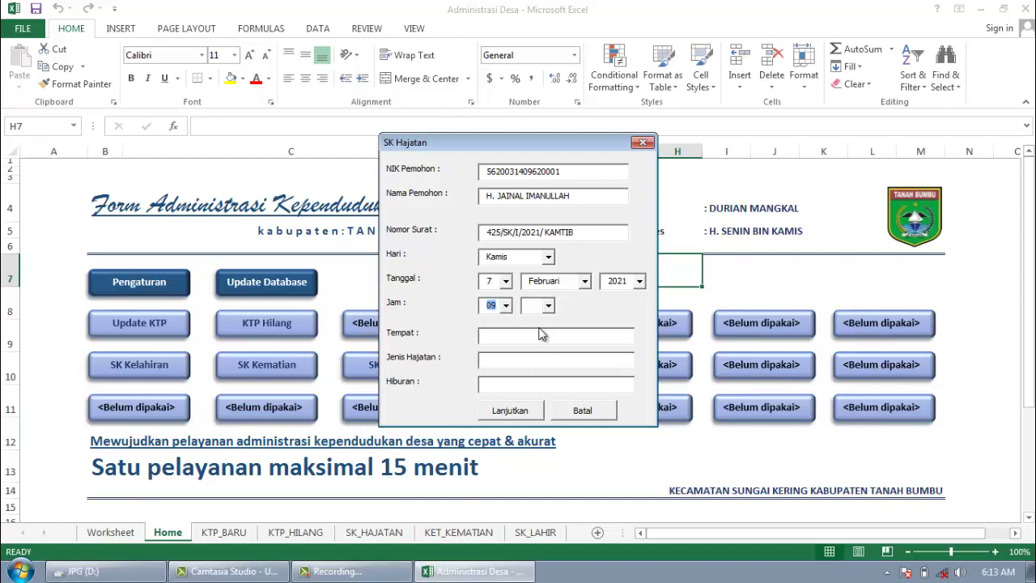
{"action": "left_click", "coordinate": [548, 305]}
{"action": "left_click", "coordinate": [542, 331]}
{"action": "left_click", "coordinate": [548, 305]}
{"action": "left_click", "coordinate": [536, 318]}
{"action": "left_click", "coordinate": [525, 343]}
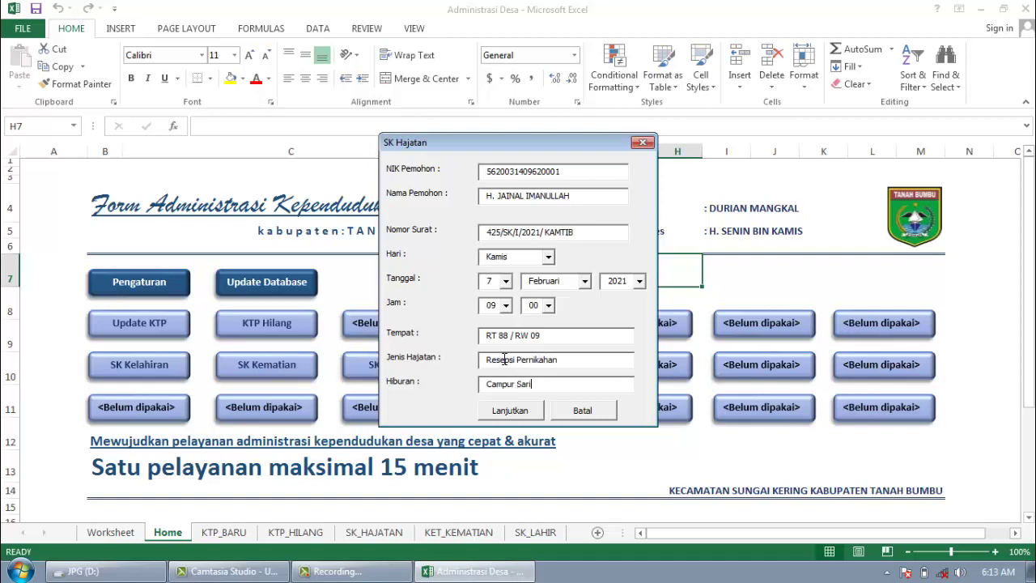
{"action": "left_click", "coordinate": [511, 411]}
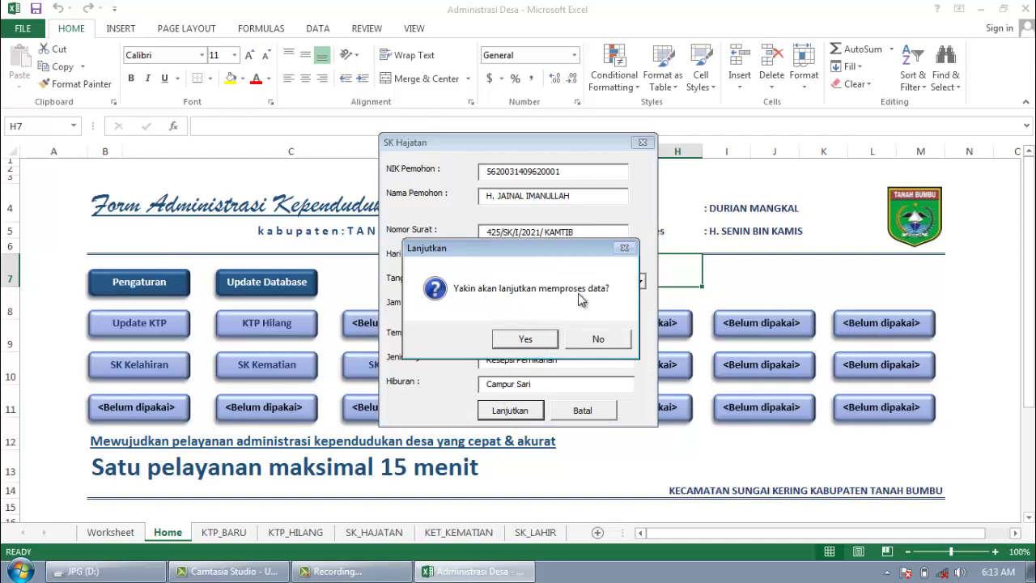
{"action": "left_click", "coordinate": [527, 340]}
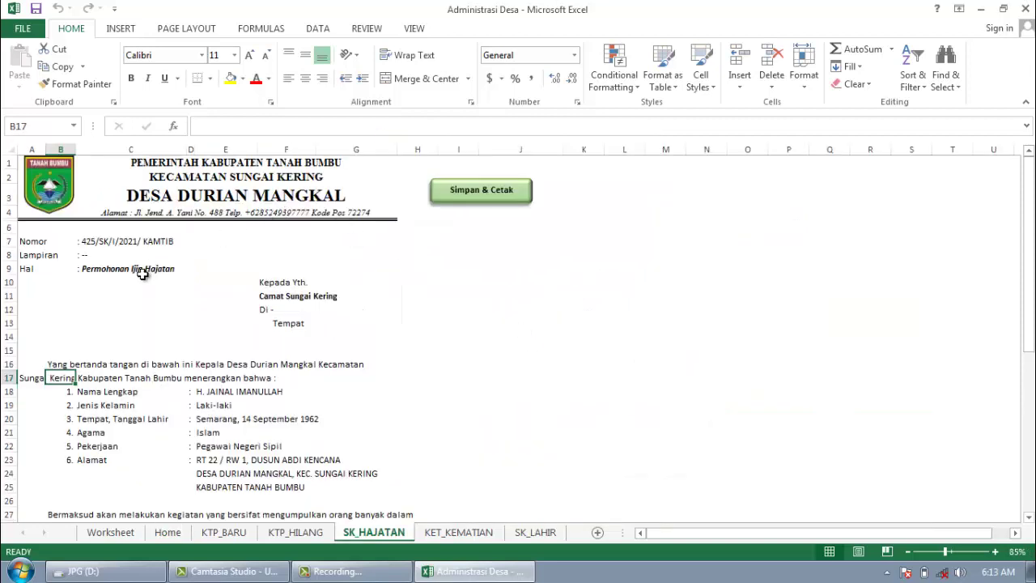
Step: Save the SK_HAJATAN letter with Simpan & Cetak and confirm to produce its PDF
{"action": "left_click", "coordinate": [105, 242]}
{"action": "left_click", "coordinate": [93, 270]}
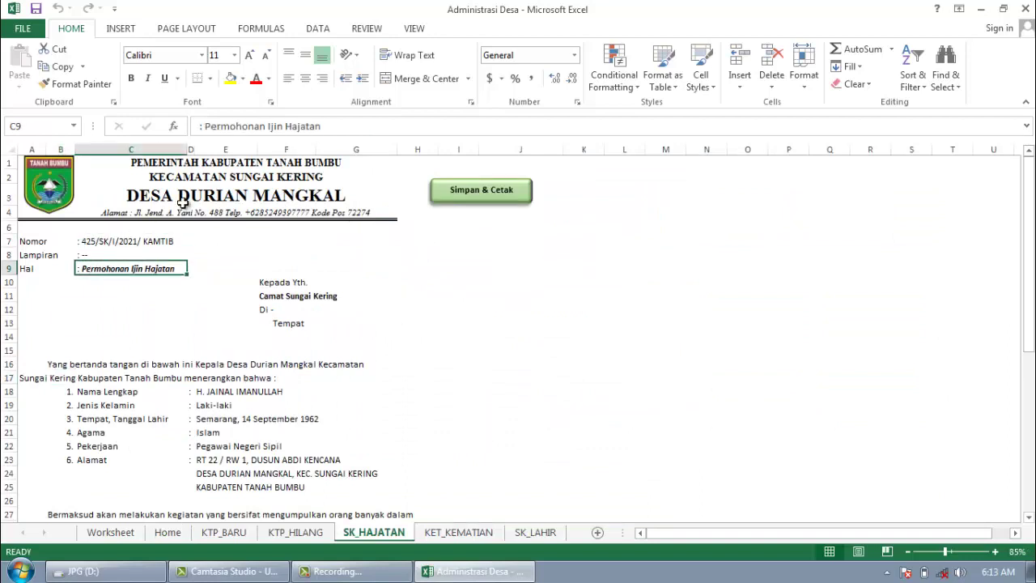
{"action": "left_click", "coordinate": [472, 197]}
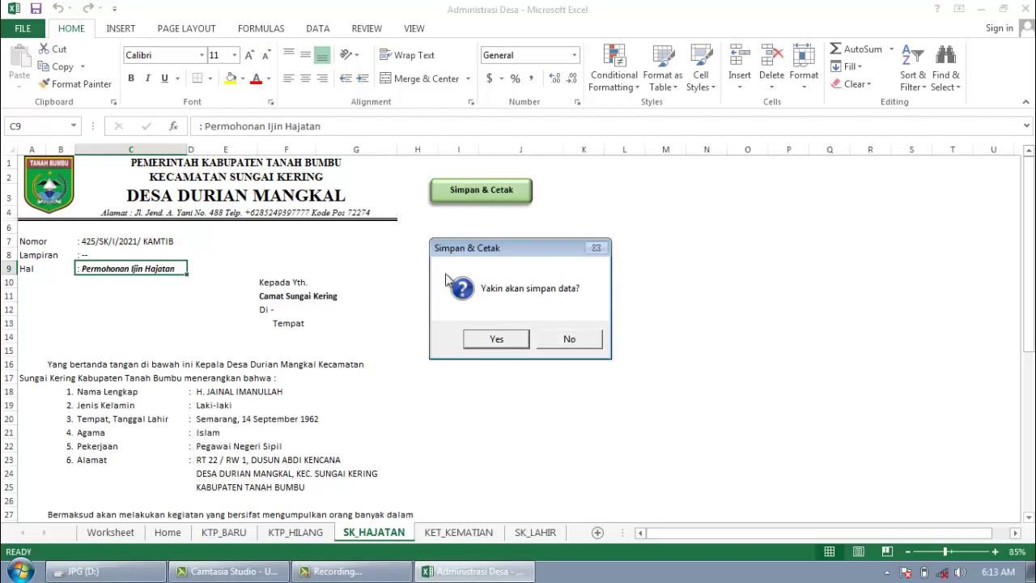
{"action": "left_click", "coordinate": [503, 339]}
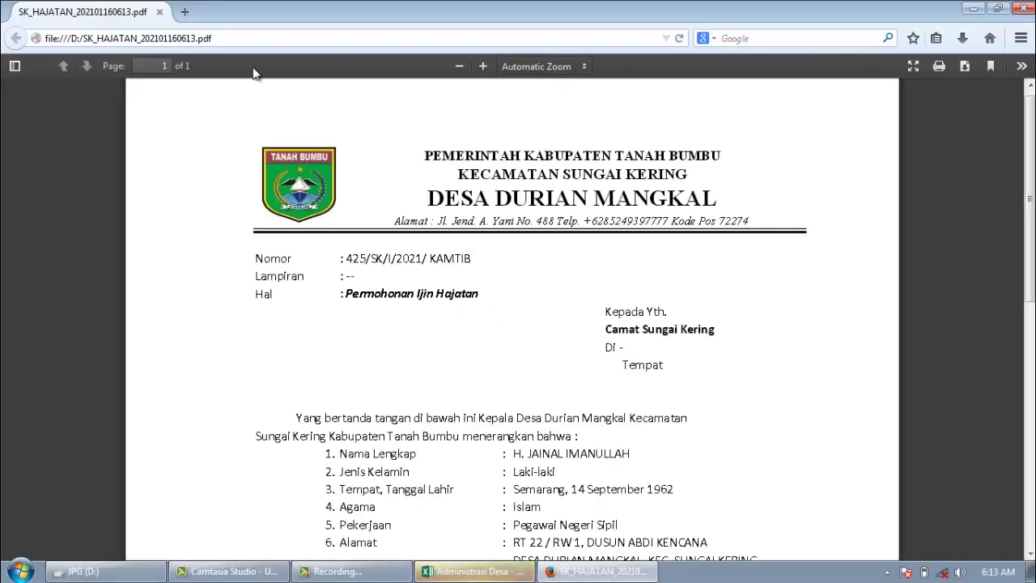
{"action": "double_click", "coordinate": [357, 255]}
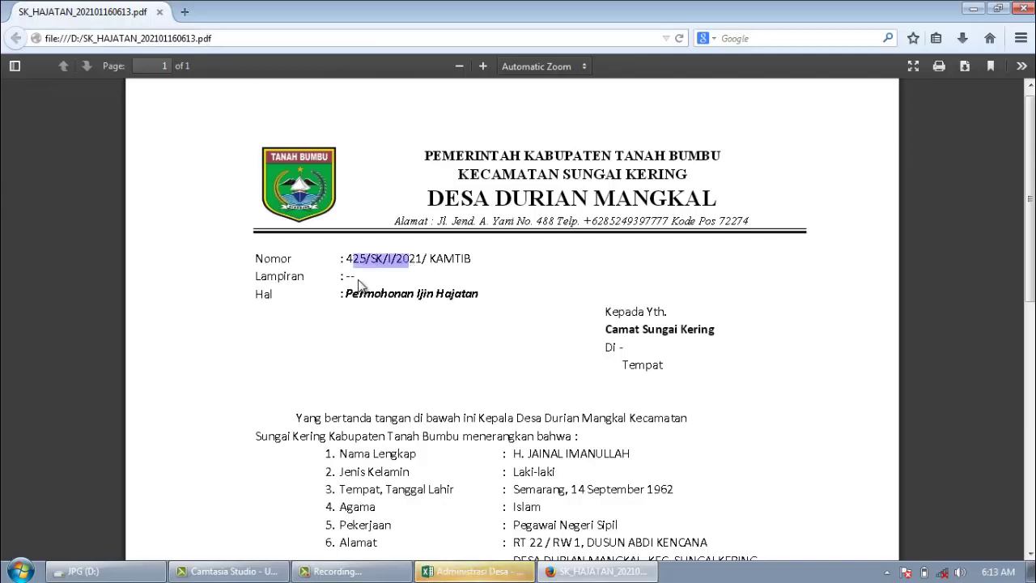
{"action": "left_click", "coordinate": [365, 284]}
{"action": "left_click_drag", "start_coordinate": [365, 283], "coordinate": [479, 295]}
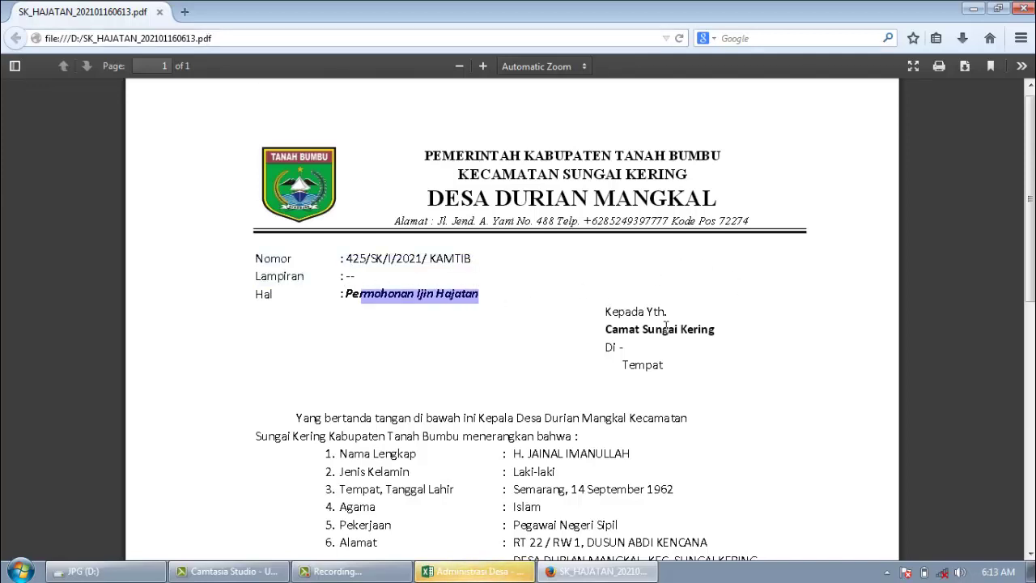
{"action": "left_click_drag", "start_coordinate": [638, 311], "coordinate": [708, 325]}
{"action": "left_click_drag", "start_coordinate": [606, 330], "coordinate": [641, 329]}
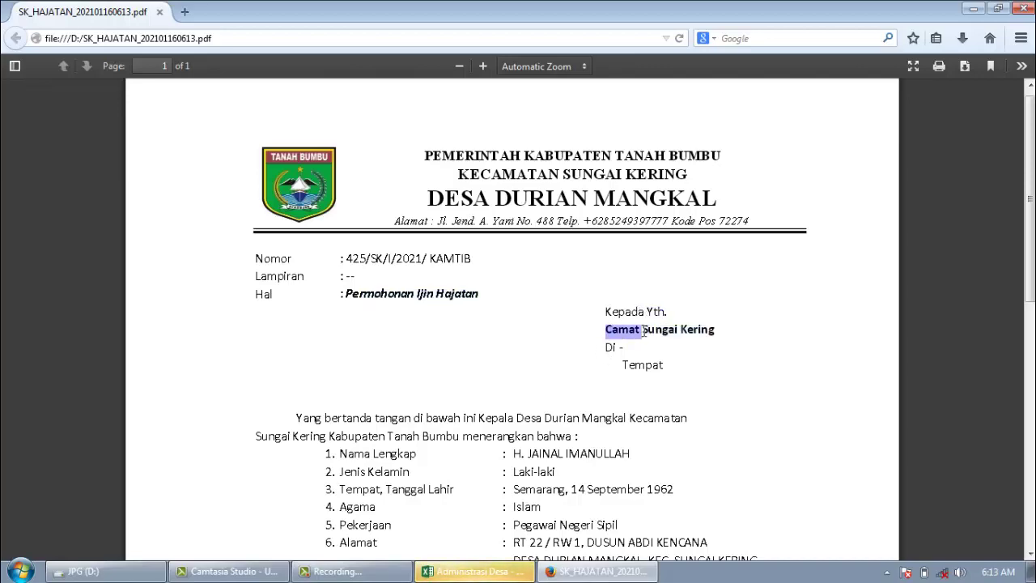
{"action": "scroll", "coordinate": [511, 402], "scroll_direction": "down", "scroll_amount": 1}
{"action": "scroll", "coordinate": [511, 402], "scroll_direction": "down", "scroll_amount": 1}
{"action": "left_click_drag", "start_coordinate": [424, 357], "coordinate": [559, 427]}
{"action": "left_click", "coordinate": [495, 399]}
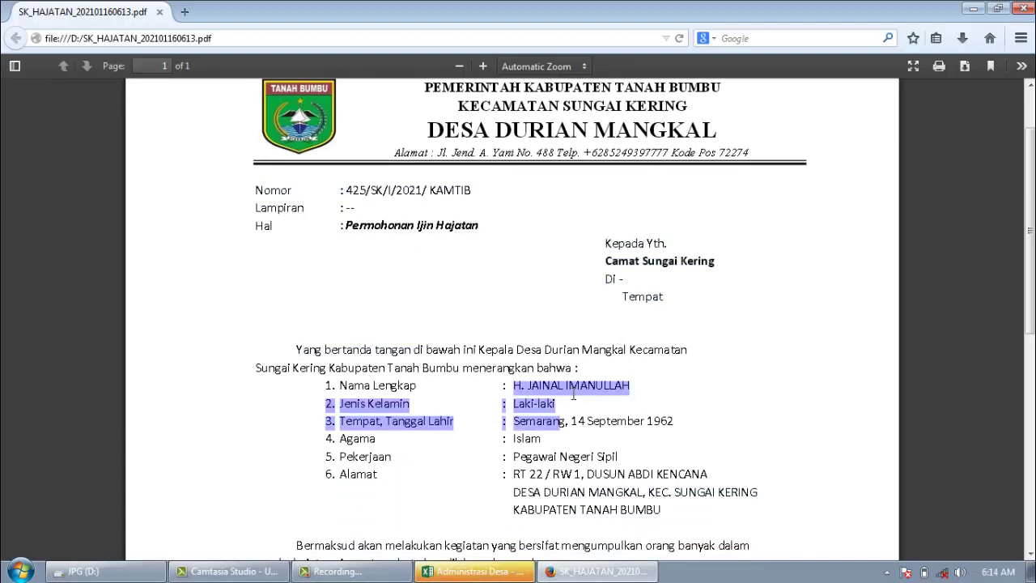
{"action": "left_click", "coordinate": [582, 439]}
{"action": "left_click_drag", "start_coordinate": [521, 441], "coordinate": [556, 459]}
{"action": "left_click", "coordinate": [536, 446]}
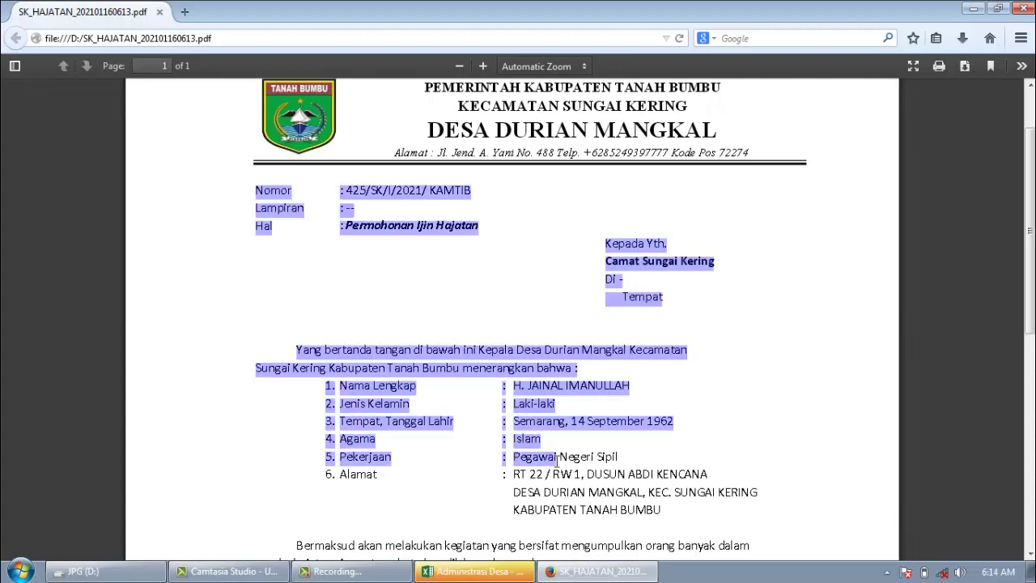
{"action": "left_click", "coordinate": [579, 474]}
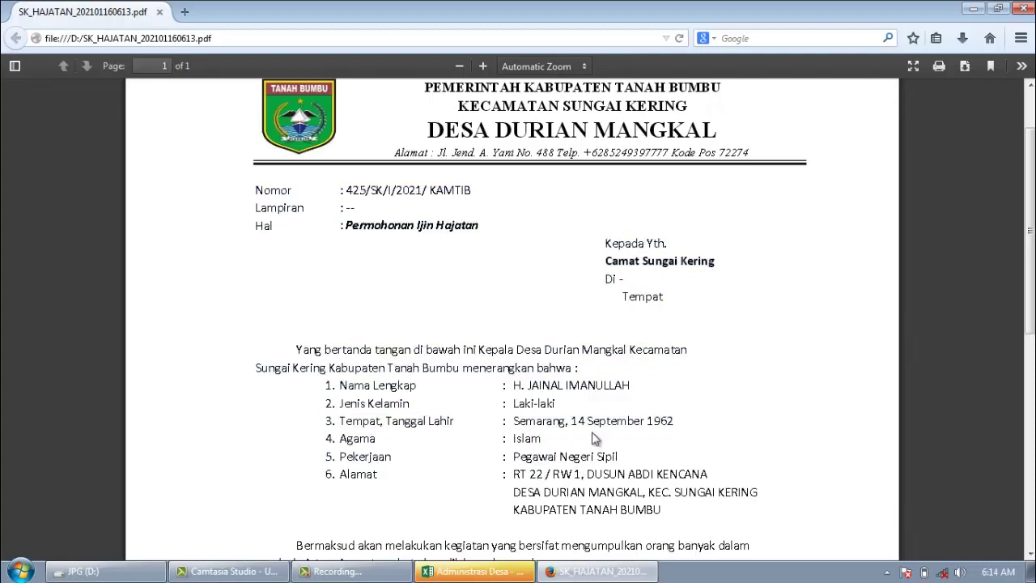
{"action": "left_click_drag", "start_coordinate": [547, 421], "coordinate": [606, 484]}
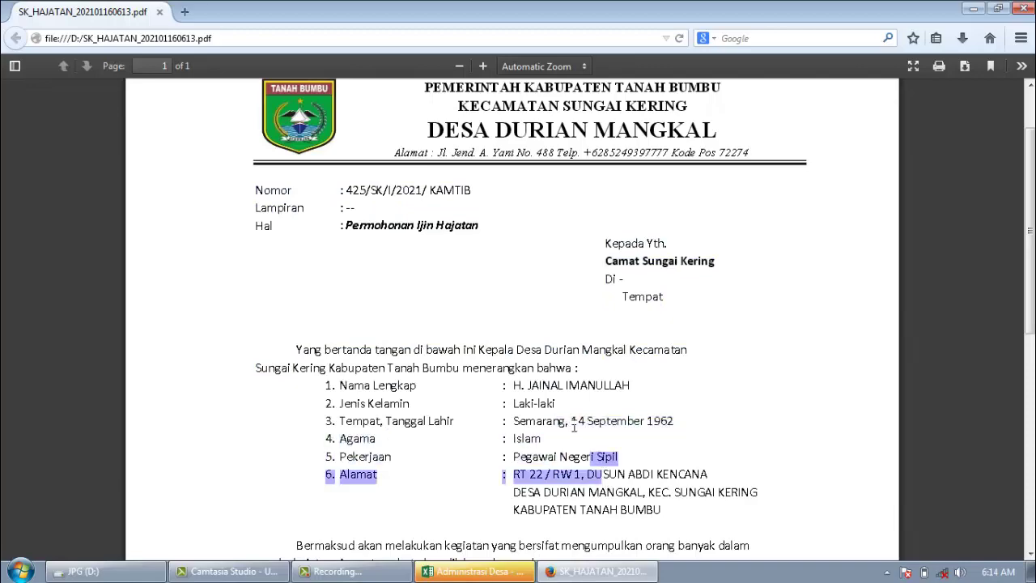
{"action": "scroll", "coordinate": [545, 383], "scroll_direction": "down", "scroll_amount": 3}
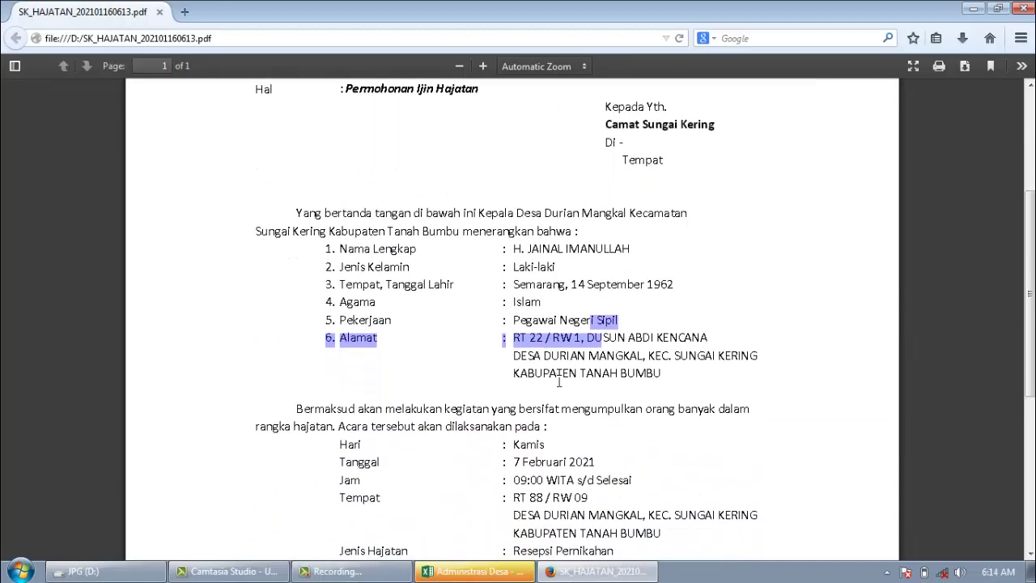
{"action": "left_click_drag", "start_coordinate": [479, 408], "coordinate": [522, 406]}
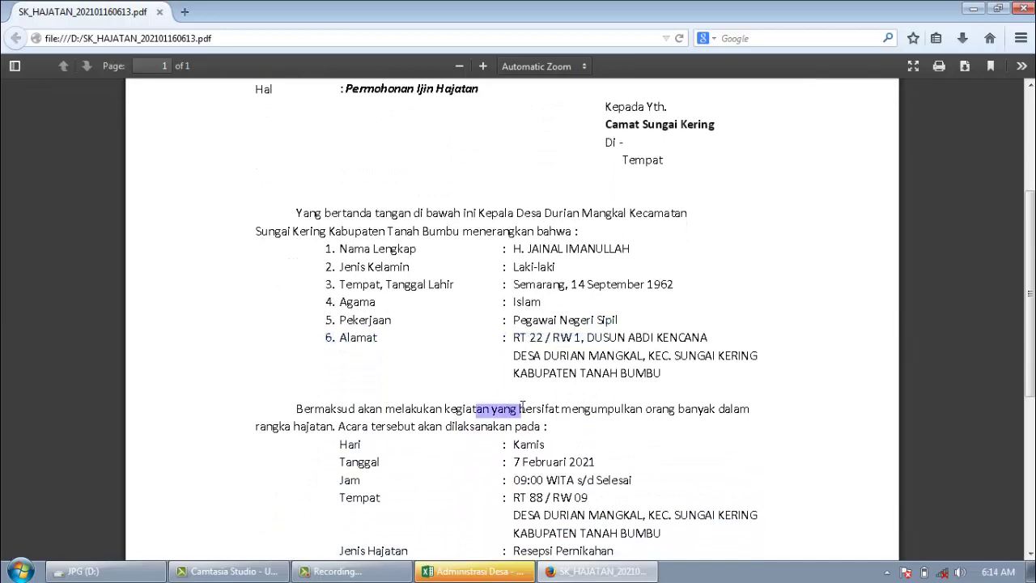
{"action": "left_click", "coordinate": [430, 414]}
{"action": "scroll", "coordinate": [430, 414], "scroll_direction": "down", "scroll_amount": 3}
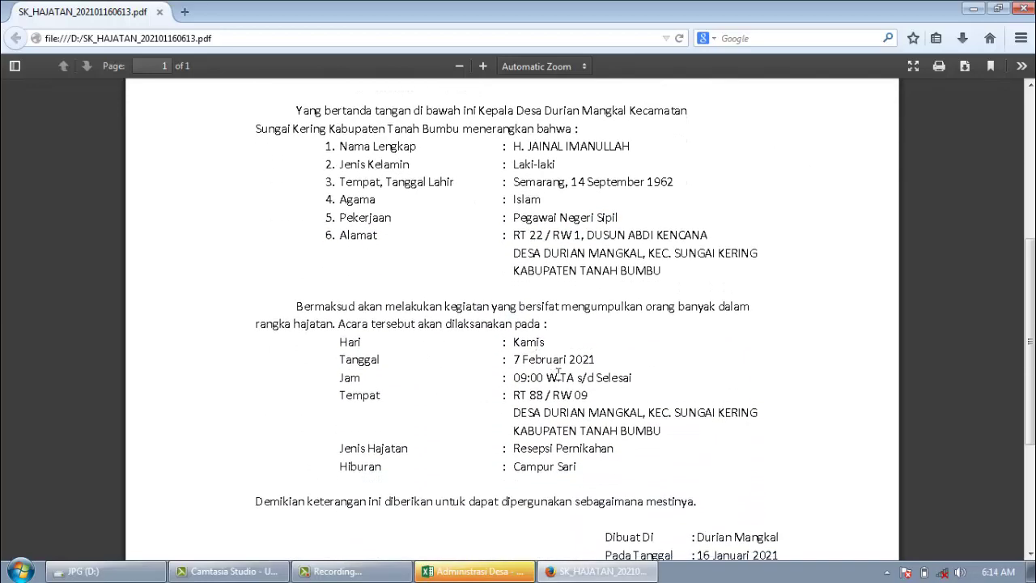
{"action": "scroll", "coordinate": [547, 458], "scroll_direction": "down", "scroll_amount": 3}
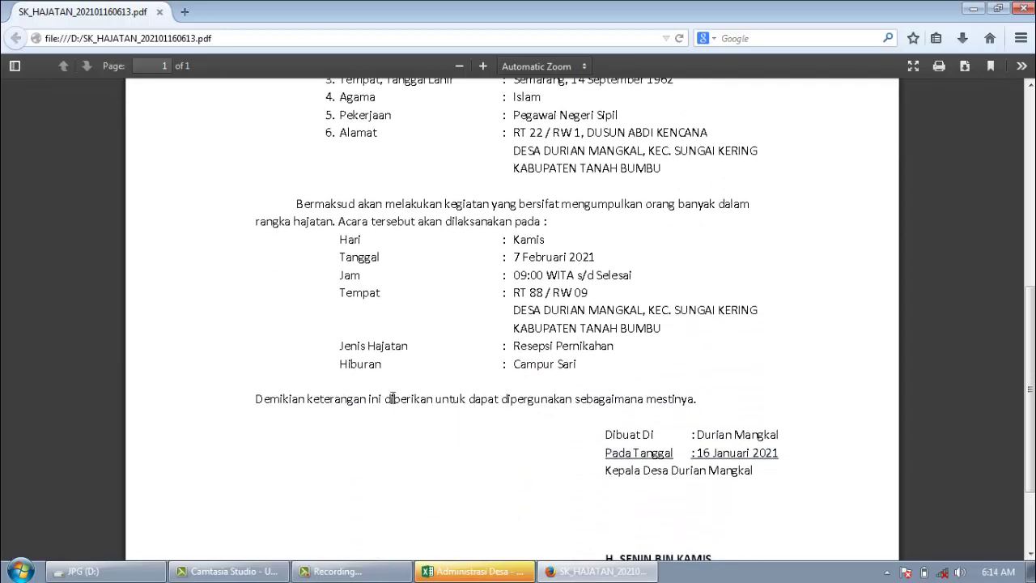
{"action": "left_click_drag", "start_coordinate": [391, 398], "coordinate": [435, 398]}
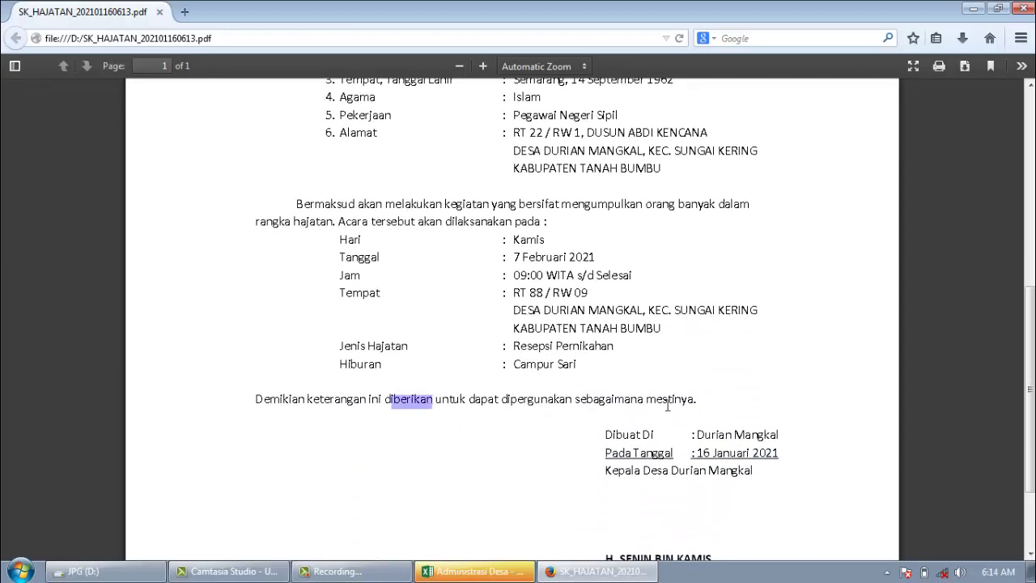
{"action": "left_click_drag", "start_coordinate": [617, 435], "coordinate": [693, 435]}
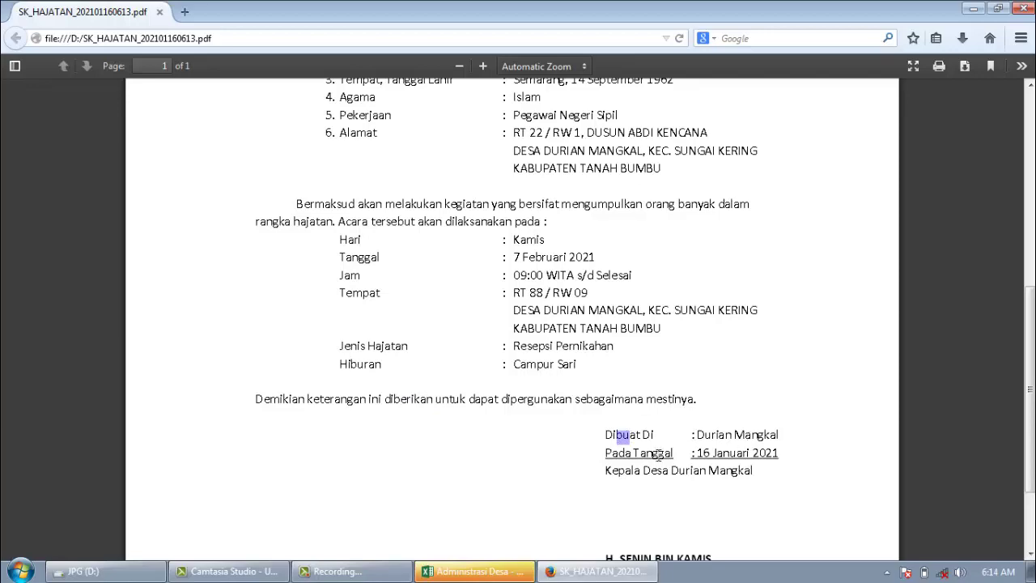
{"action": "left_click_drag", "start_coordinate": [635, 452], "coordinate": [661, 453]}
{"action": "left_click_drag", "start_coordinate": [725, 453], "coordinate": [760, 453]}
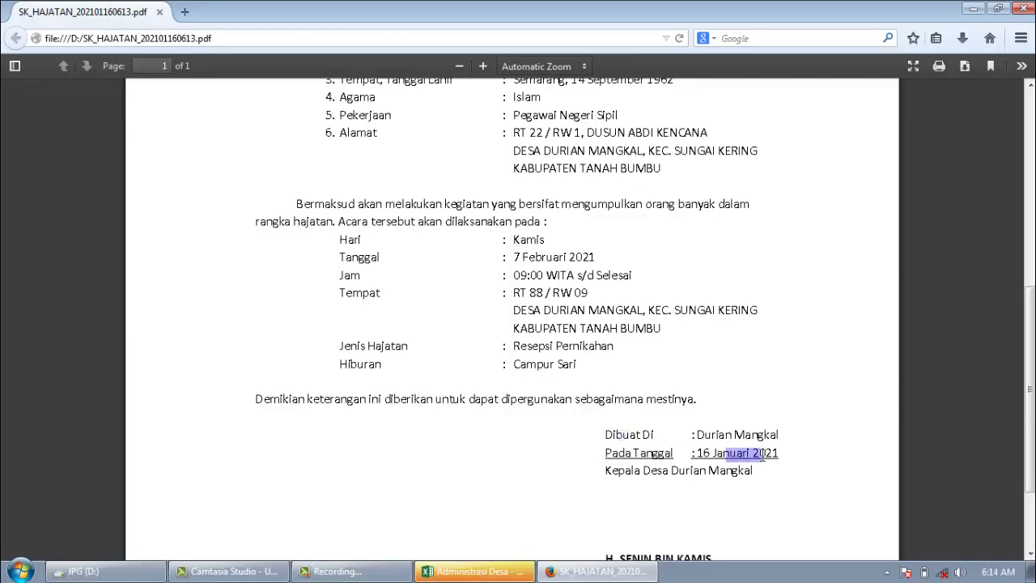
{"action": "scroll", "coordinate": [756, 448], "scroll_direction": "down", "scroll_amount": 1}
{"action": "scroll", "coordinate": [757, 448], "scroll_direction": "down", "scroll_amount": 1}
{"action": "left_click_drag", "start_coordinate": [664, 402], "coordinate": [708, 402]}
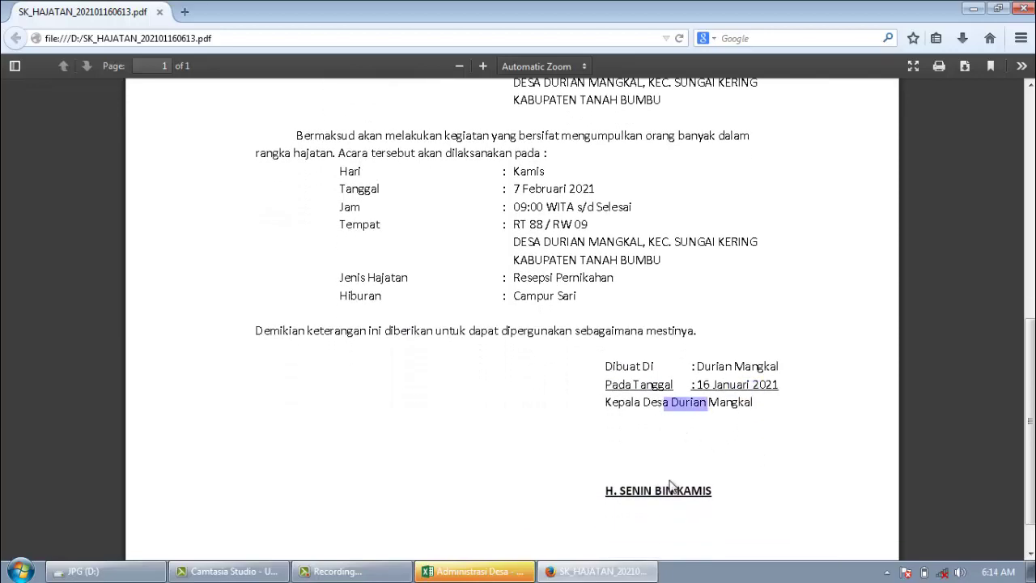
{"action": "left_click_drag", "start_coordinate": [653, 496], "coordinate": [702, 500]}
{"action": "left_click", "coordinate": [668, 429]}
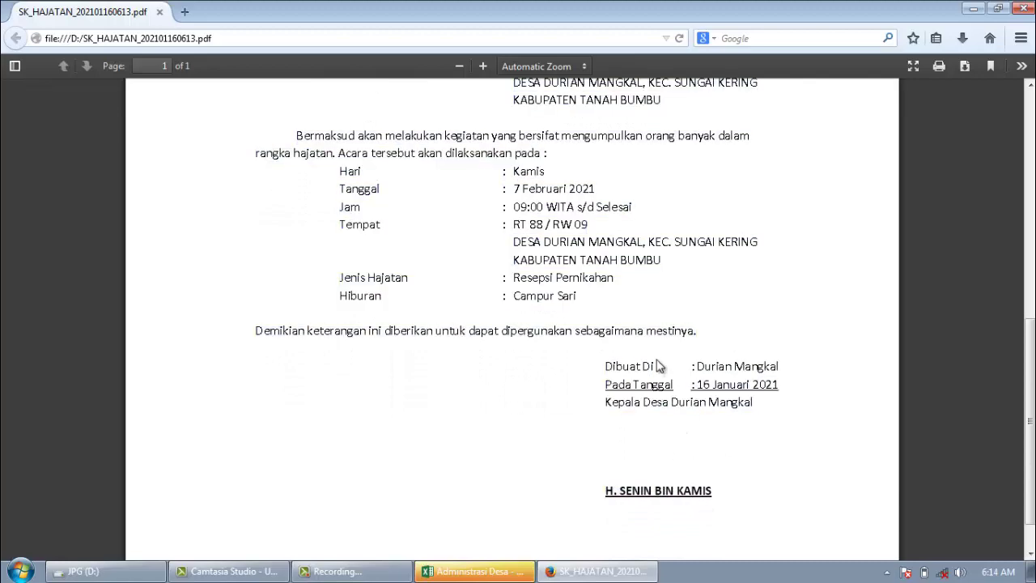
{"action": "scroll", "coordinate": [622, 323], "scroll_direction": "up", "scroll_amount": 4}
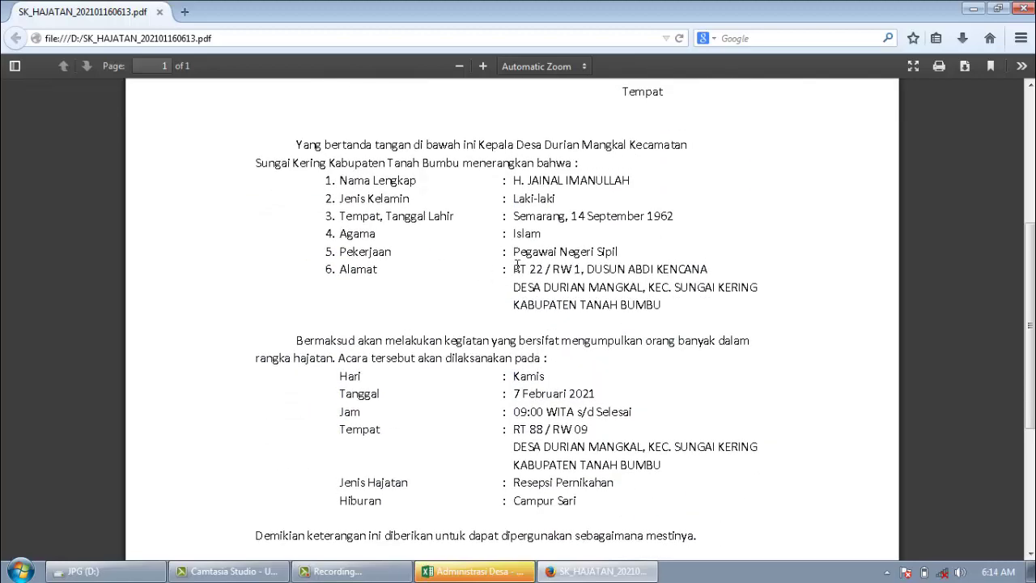
{"action": "left_click", "coordinate": [89, 571]}
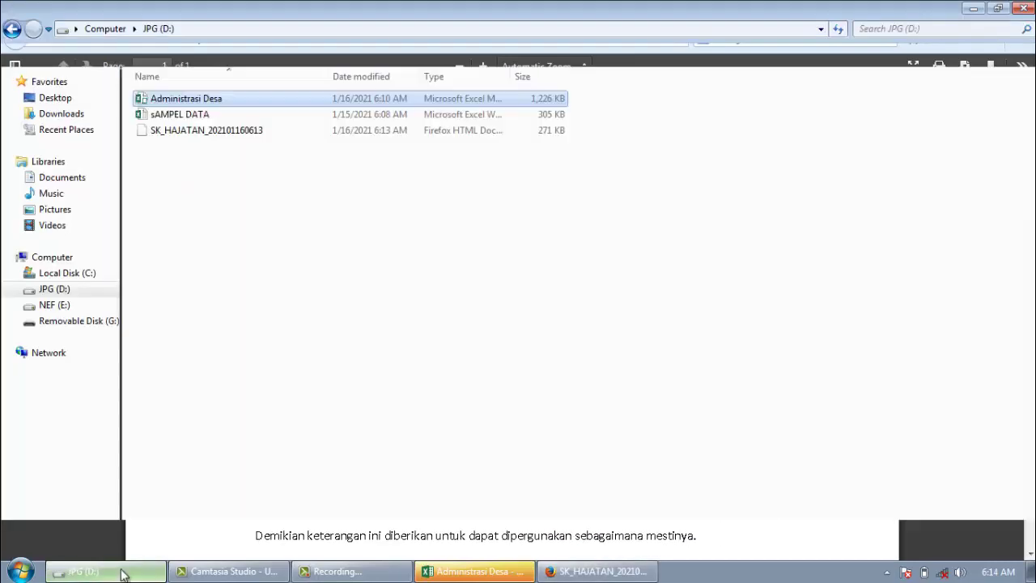
{"action": "left_click", "coordinate": [180, 134]}
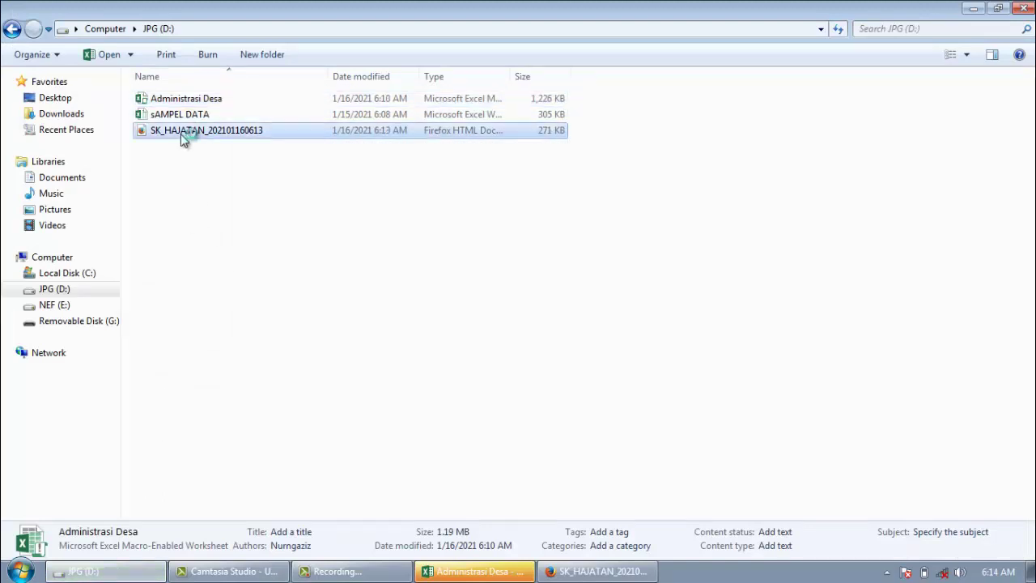
{"action": "left_click", "coordinate": [191, 169]}
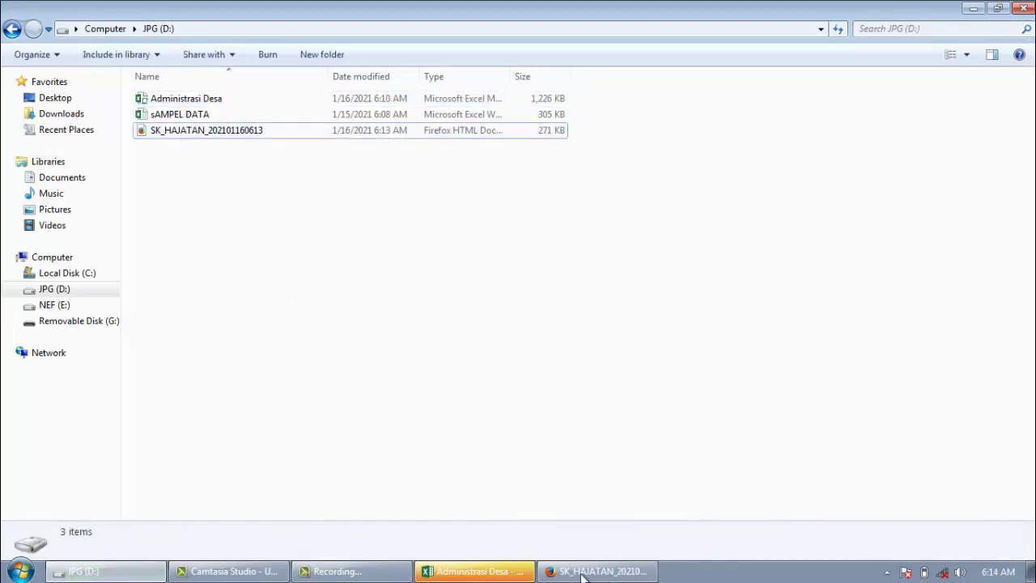
{"action": "left_click", "coordinate": [588, 574]}
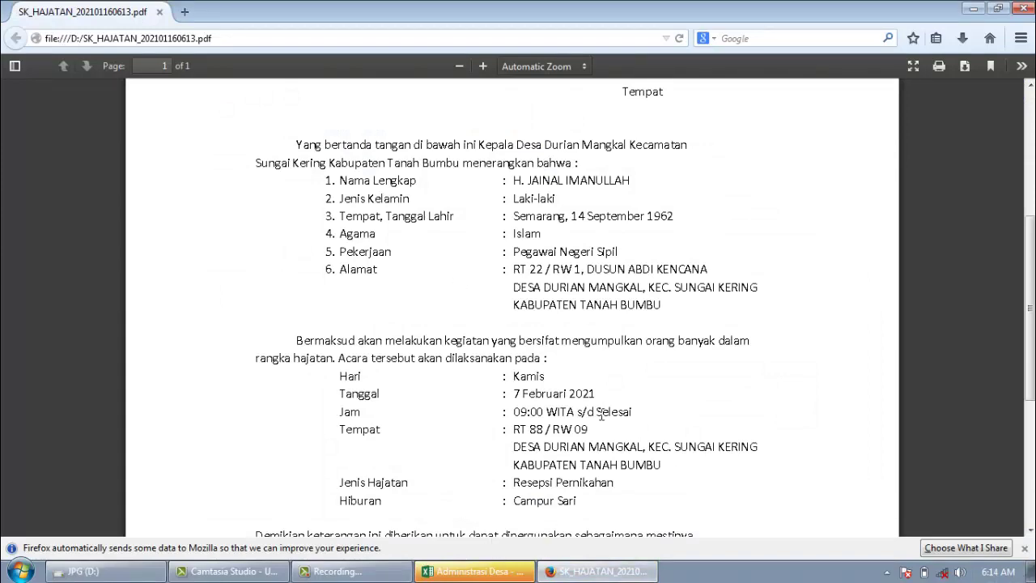
{"action": "left_click", "coordinate": [476, 571]}
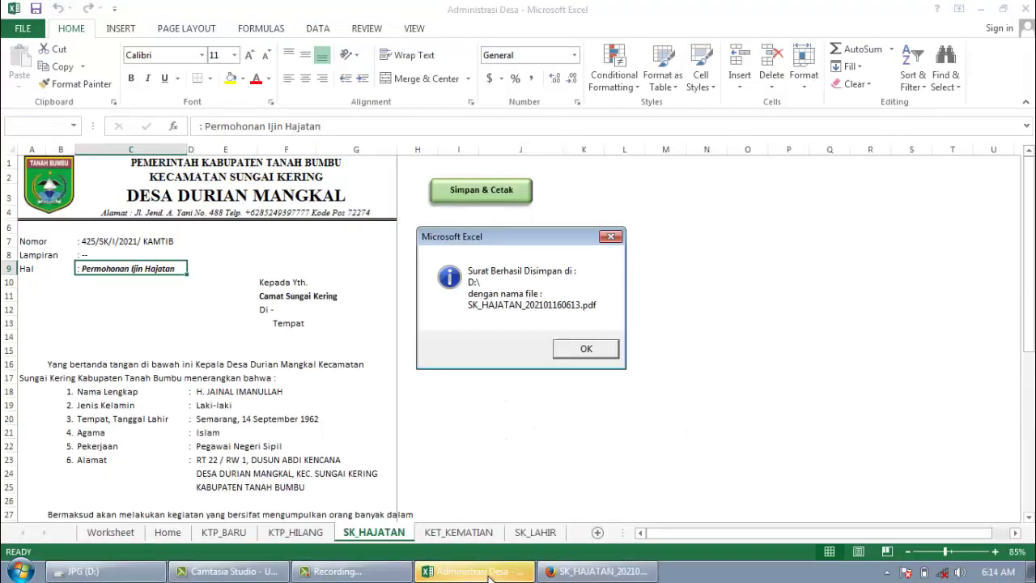
Step: Dismiss the Surat Berhasil Disimpan message and return to the Home sheet
{"action": "left_click", "coordinate": [583, 356]}
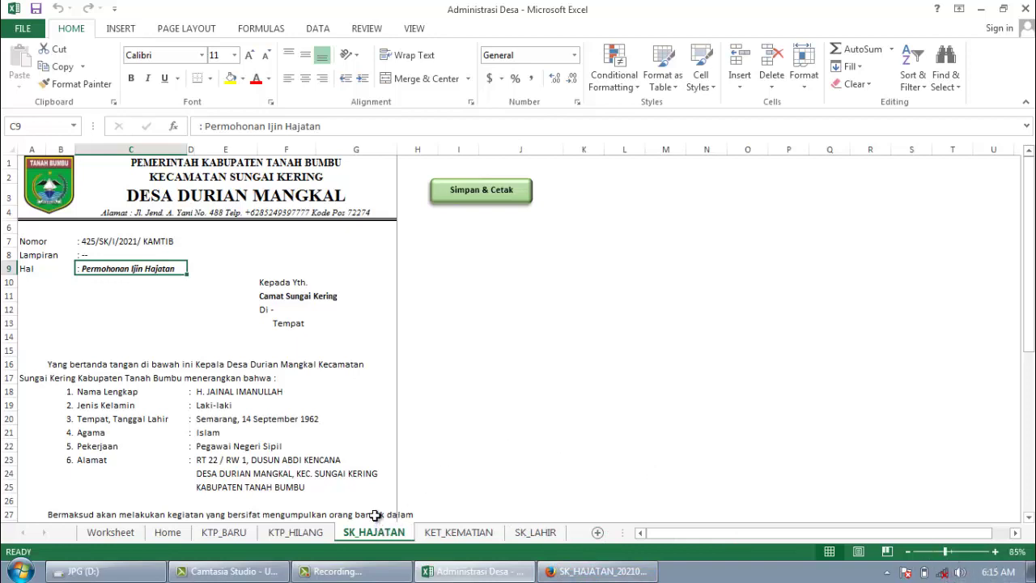
{"action": "left_click", "coordinate": [419, 430]}
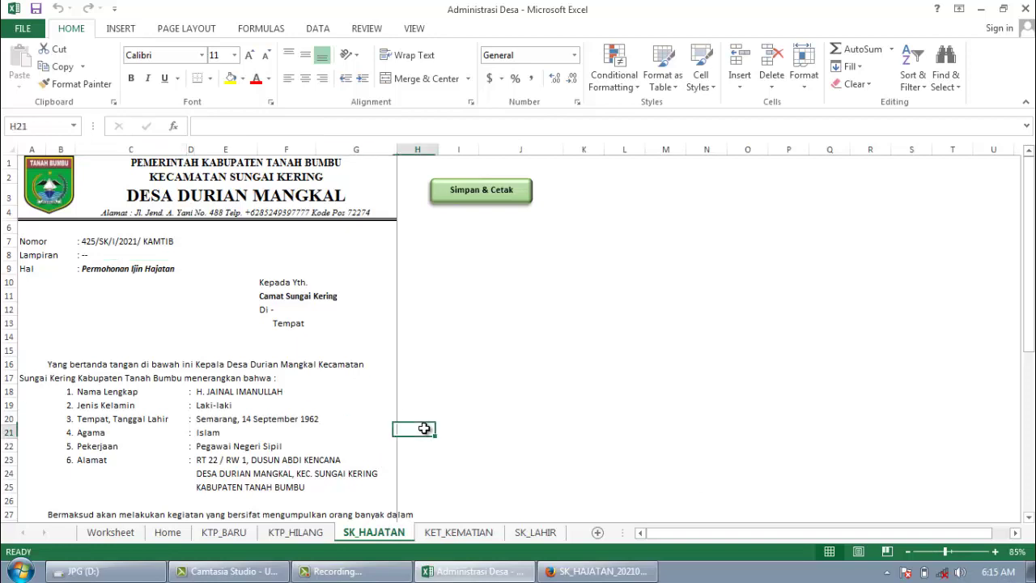
{"action": "left_click", "coordinate": [442, 366]}
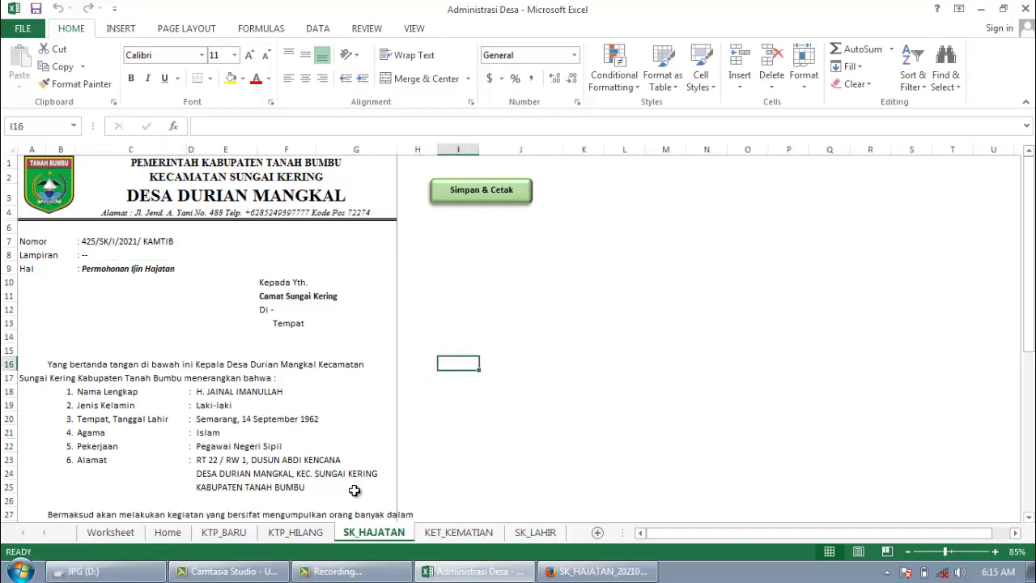
{"action": "left_click", "coordinate": [179, 538]}
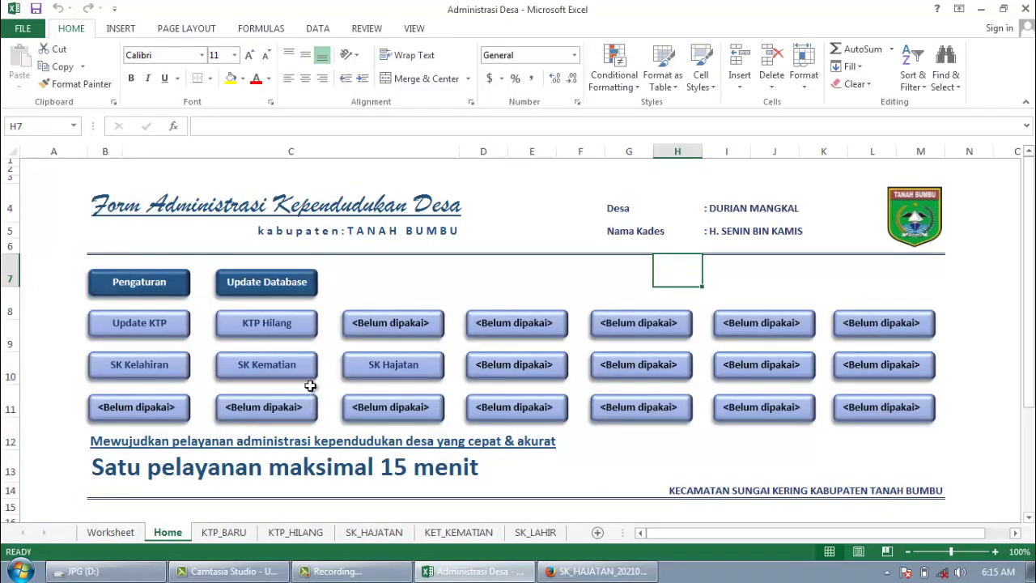
Step: Start an SK Kematian letter for a resident's NIK, numbered 426/SK-KEMATIAN/I/2021
{"action": "left_click", "coordinate": [282, 374]}
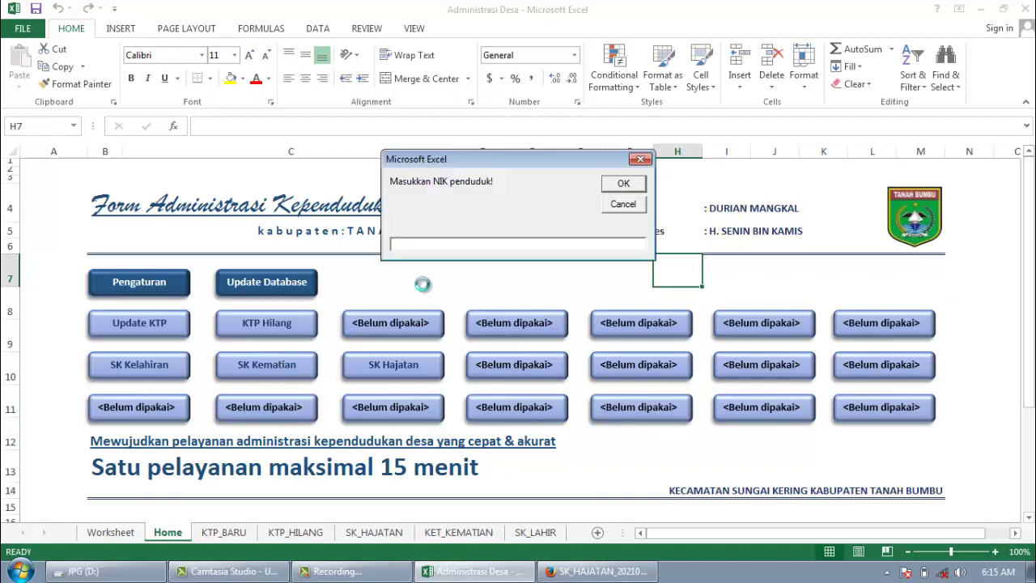
{"action": "left_click", "coordinate": [628, 185]}
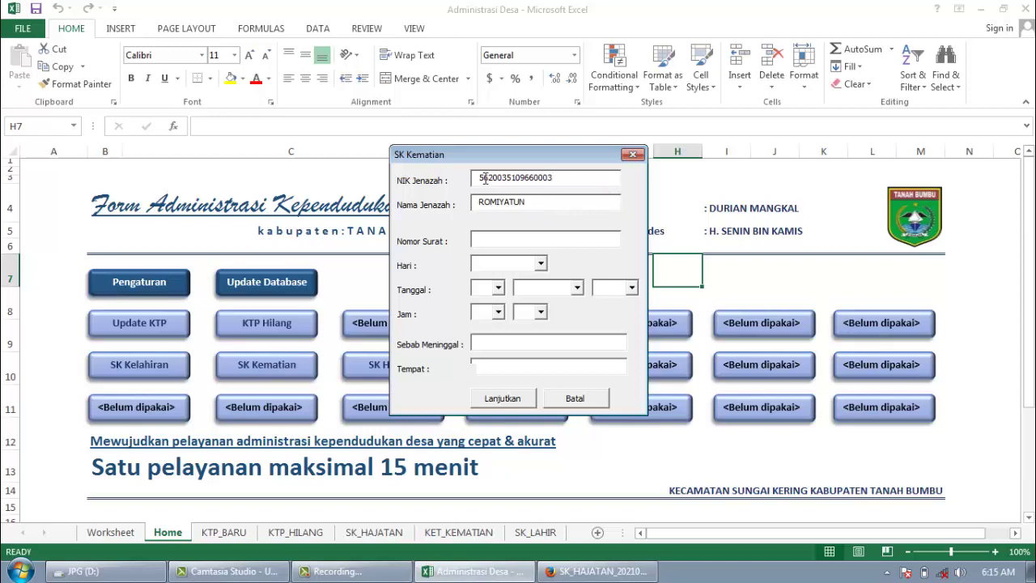
{"action": "left_click_drag", "start_coordinate": [483, 177], "coordinate": [579, 175]}
{"action": "left_click", "coordinate": [521, 237]}
{"action": "type", "text": "426/SK/I/2021"}
{"action": "key", "text": "BackSpace"}
{"action": "type", "text": "-KEMATIAN/"}
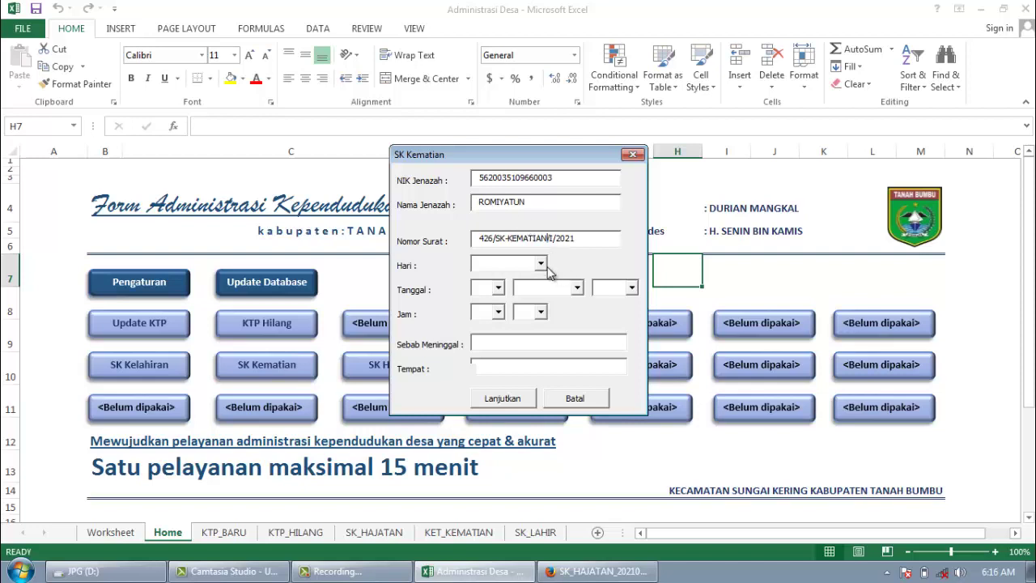
Step: Set the death date to Rabu 5 Januari 2021
{"action": "left_click", "coordinate": [541, 263]}
{"action": "left_click", "coordinate": [518, 299]}
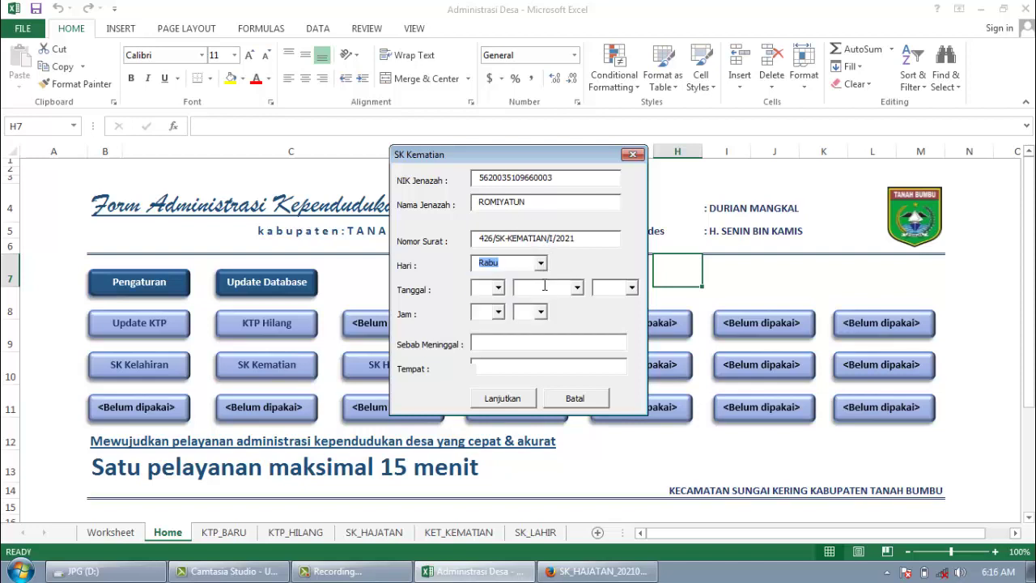
{"action": "left_click", "coordinate": [497, 288]}
{"action": "left_click", "coordinate": [488, 344]}
{"action": "left_click", "coordinate": [577, 287]}
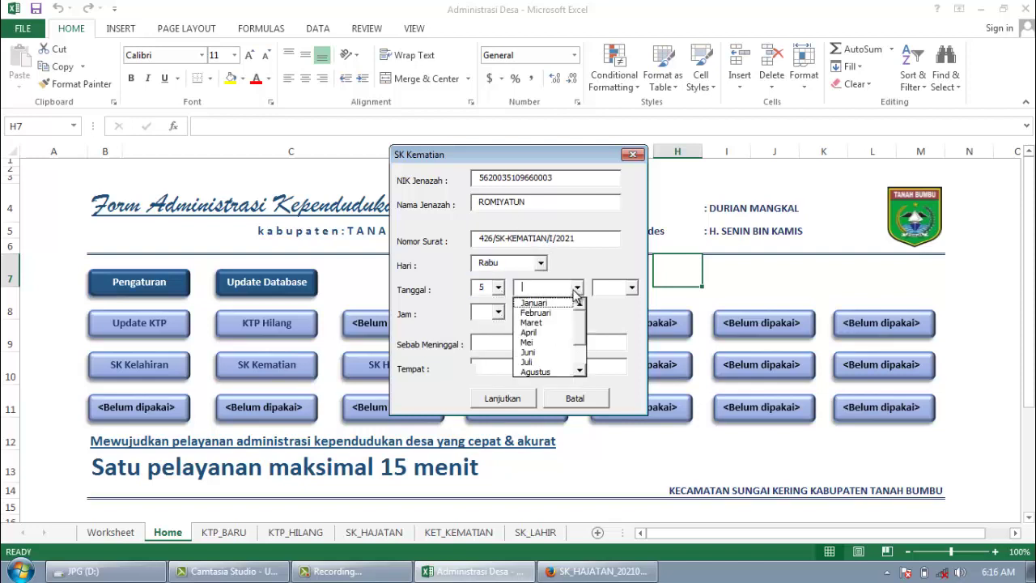
{"action": "left_click", "coordinate": [538, 300]}
{"action": "left_click", "coordinate": [633, 288]}
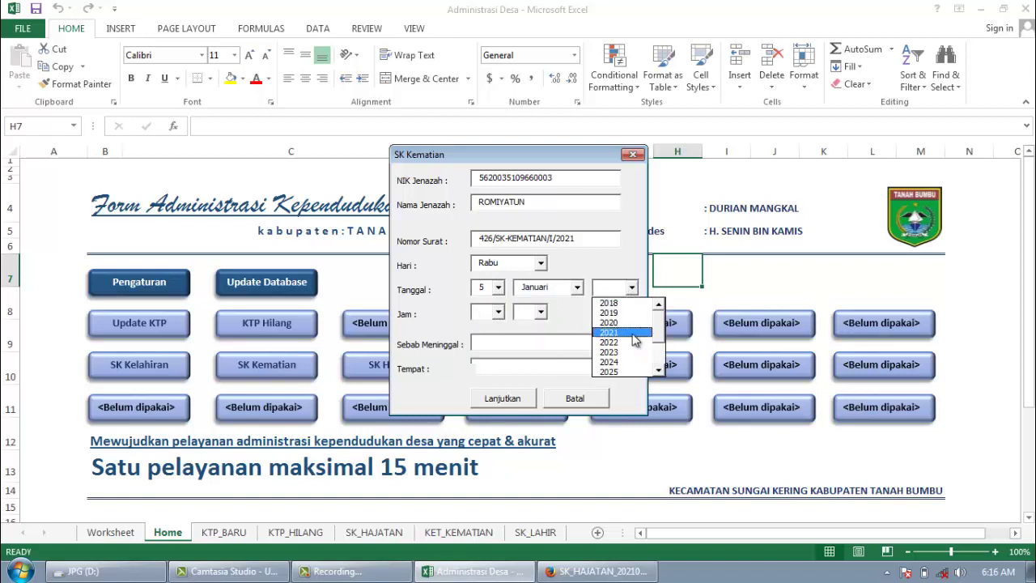
{"action": "left_click", "coordinate": [627, 338]}
Step: Record death at 01:30 from Sakit Jantung at RS Sumber Waras and submit the form
{"action": "left_click", "coordinate": [497, 314]}
{"action": "left_click", "coordinate": [496, 336]}
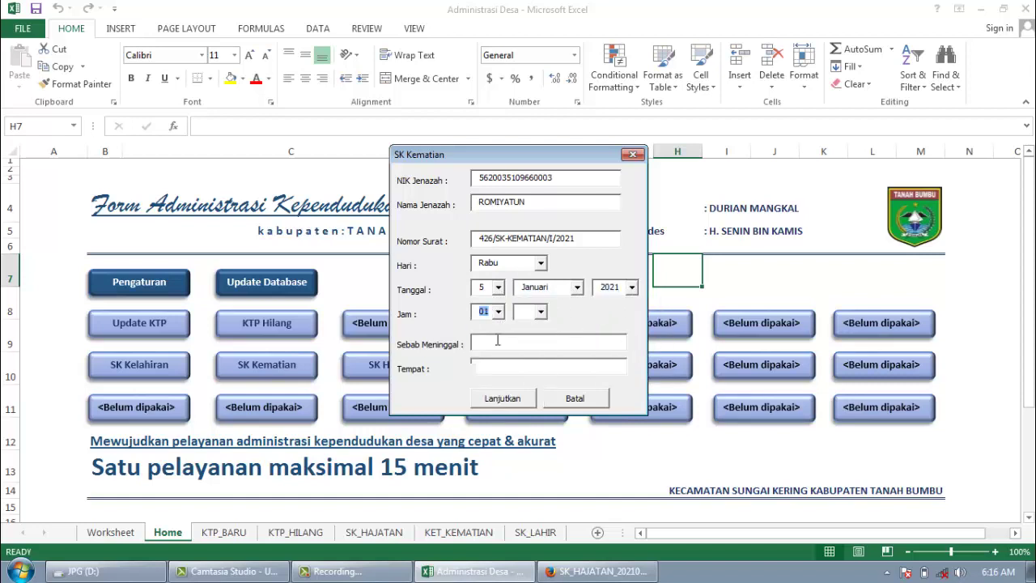
{"action": "left_click", "coordinate": [540, 312]}
{"action": "left_click", "coordinate": [542, 338]}
{"action": "type", "text": "Sakit Jantung"}
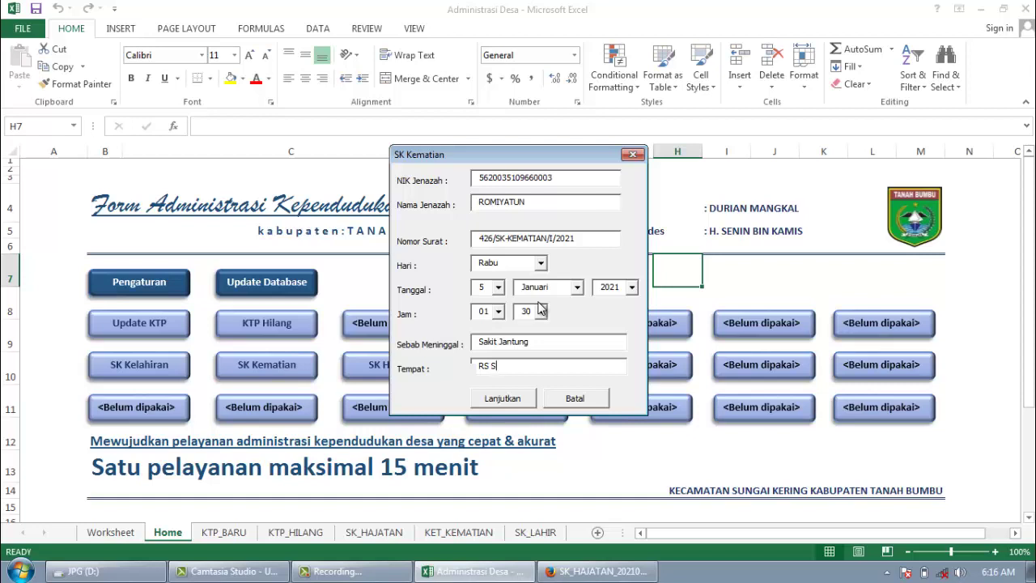
{"action": "type", "text": "umber Waras"}
{"action": "left_click", "coordinate": [496, 401]}
{"action": "left_click", "coordinate": [546, 344]}
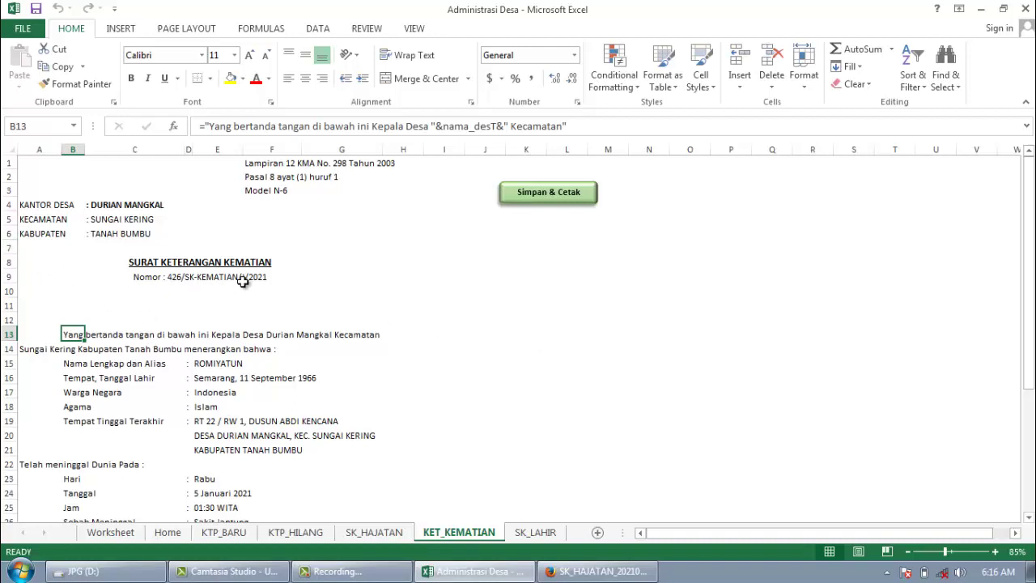
Step: Save the KET_KEMATIAN letter with Simpan & Cetak and confirm Yes
{"action": "left_click", "coordinate": [568, 192]}
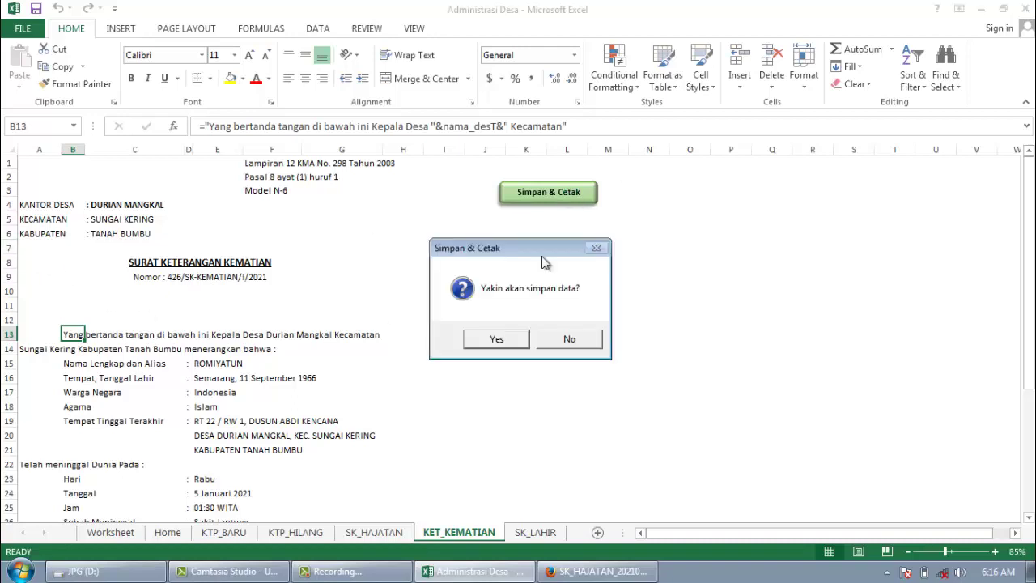
{"action": "left_click", "coordinate": [515, 338]}
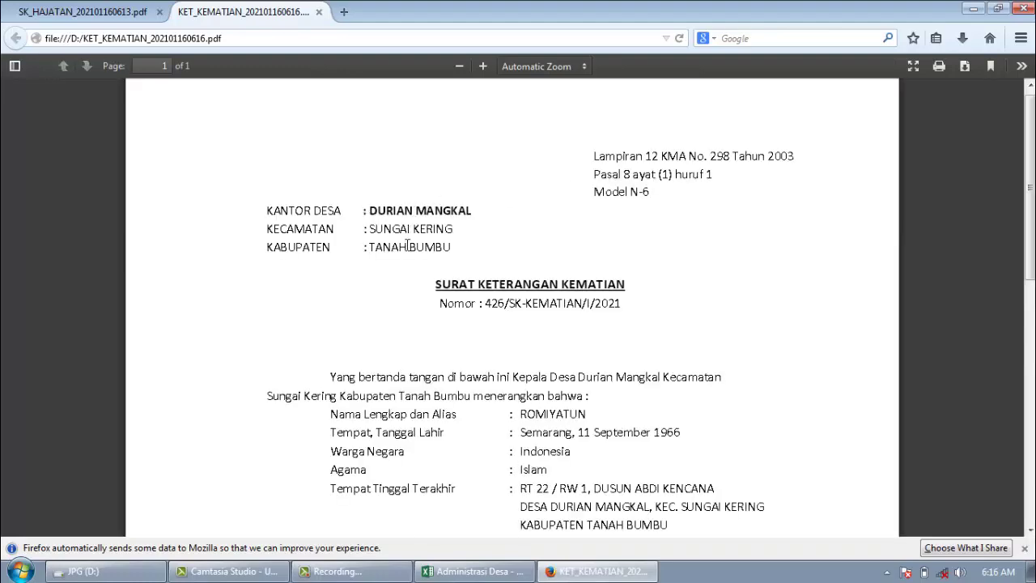
{"action": "scroll", "coordinate": [417, 255], "scroll_direction": "down", "scroll_amount": 1}
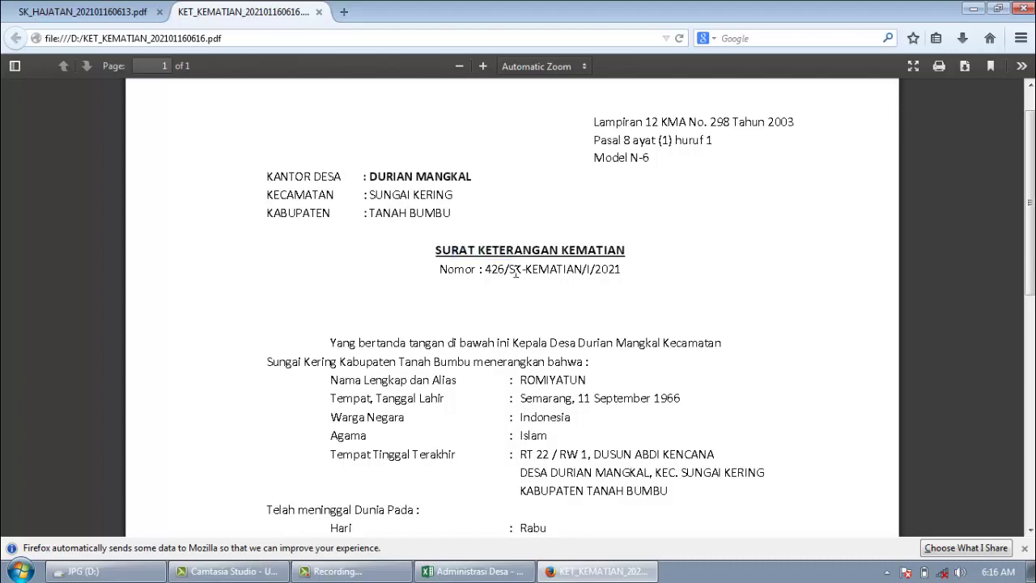
{"action": "scroll", "coordinate": [453, 301], "scroll_direction": "down", "scroll_amount": 2}
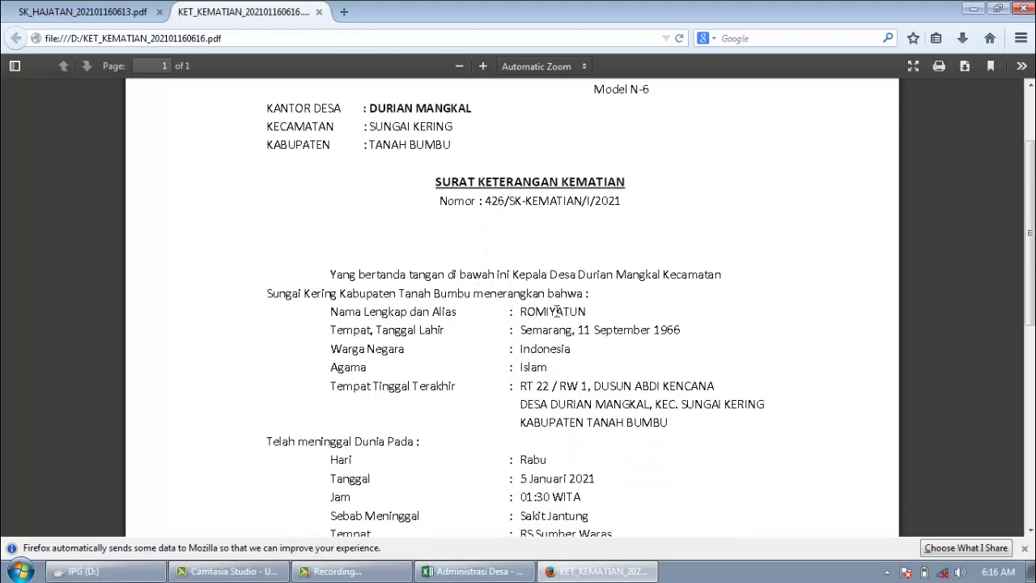
{"action": "left_click_drag", "start_coordinate": [555, 311], "coordinate": [578, 386]}
{"action": "scroll", "coordinate": [287, 371], "scroll_direction": "down", "scroll_amount": 2}
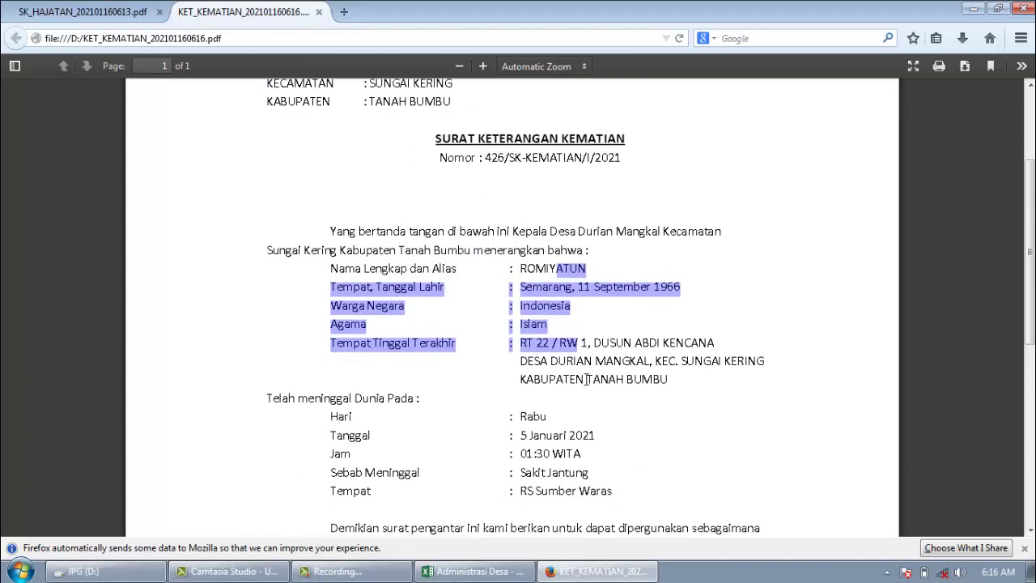
{"action": "left_click", "coordinate": [359, 436]}
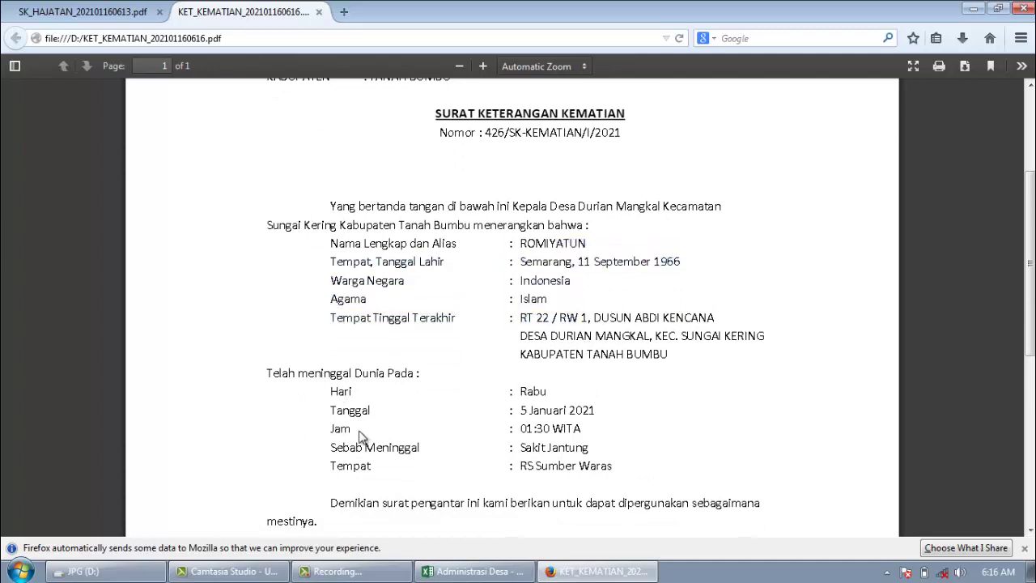
{"action": "left_click_drag", "start_coordinate": [368, 465], "coordinate": [361, 463]}
{"action": "scroll", "coordinate": [368, 434], "scroll_direction": "down", "scroll_amount": 3}
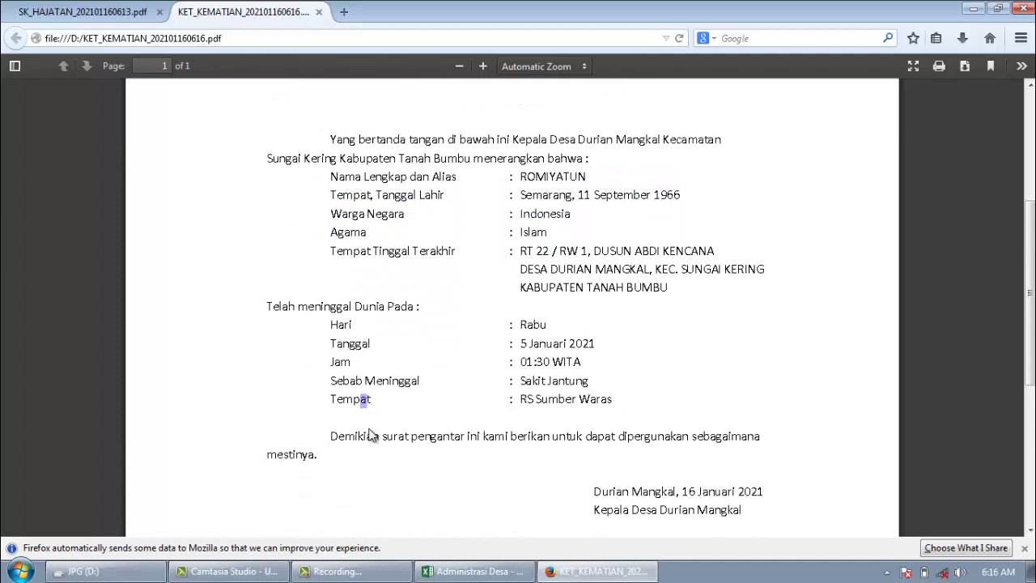
{"action": "left_click", "coordinate": [366, 406]}
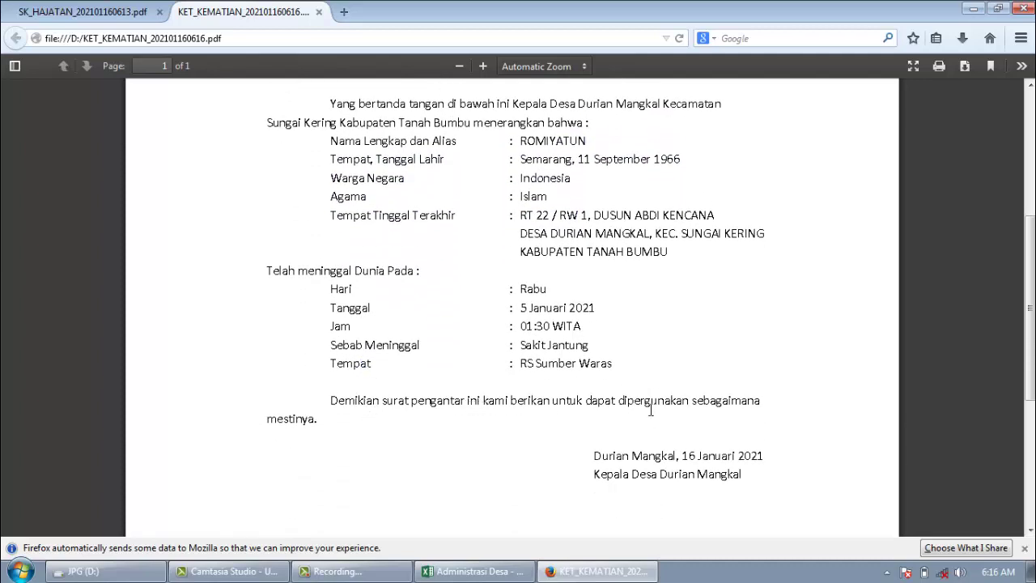
{"action": "scroll", "coordinate": [644, 419], "scroll_direction": "down", "scroll_amount": 1}
{"action": "scroll", "coordinate": [644, 419], "scroll_direction": "down", "scroll_amount": 3}
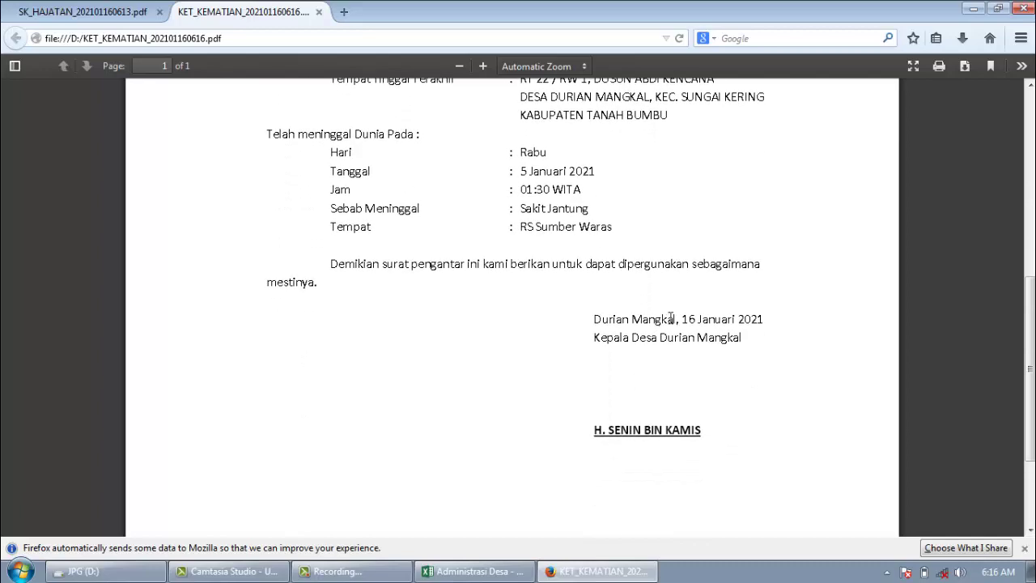
{"action": "left_click_drag", "start_coordinate": [672, 317], "coordinate": [700, 356]}
{"action": "left_click", "coordinate": [701, 355]}
{"action": "scroll", "coordinate": [607, 393], "scroll_direction": "down", "scroll_amount": 4}
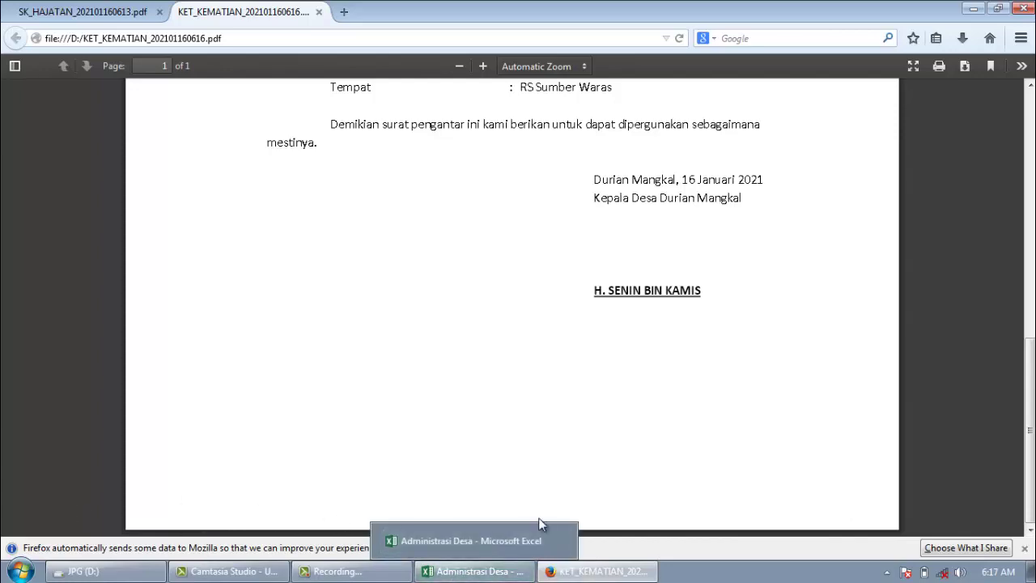
{"action": "left_click", "coordinate": [109, 574]}
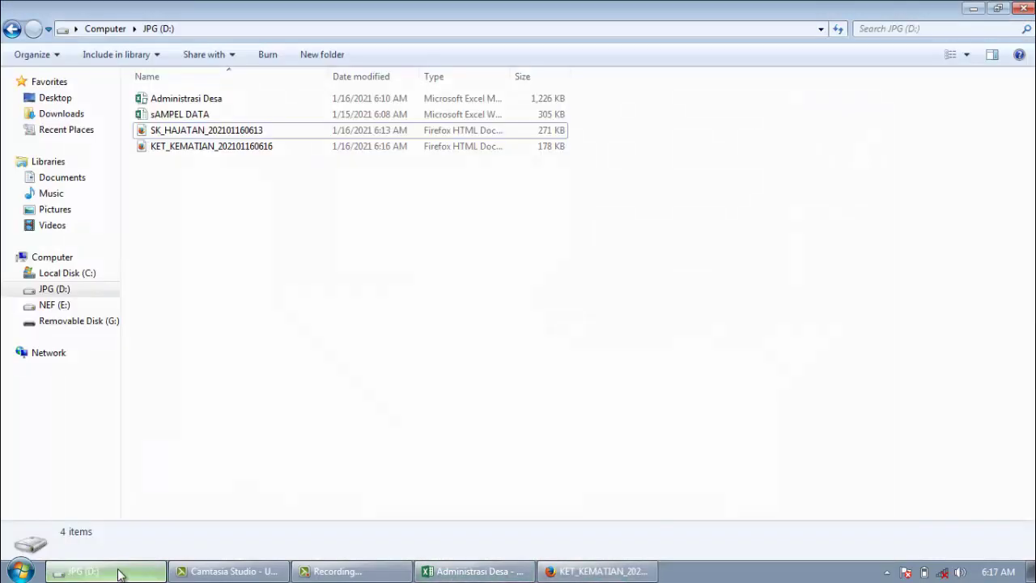
Step: Check the saved KET_KEMATIAN PDF, close Excel's save message and go back to the Home sheet
{"action": "left_click", "coordinate": [195, 147]}
{"action": "left_click", "coordinate": [472, 571]}
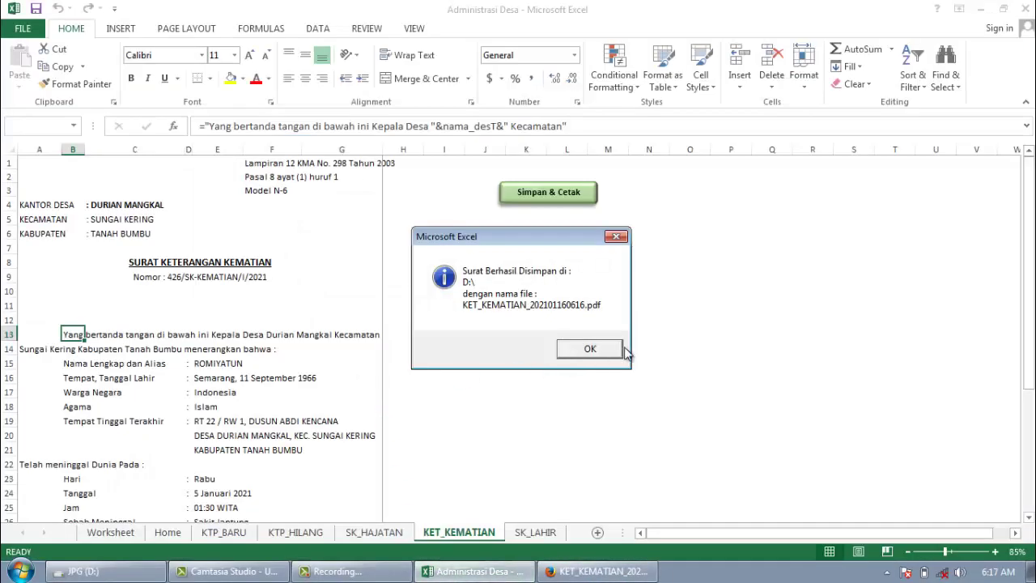
{"action": "left_click", "coordinate": [589, 349]}
{"action": "left_click", "coordinate": [424, 321]}
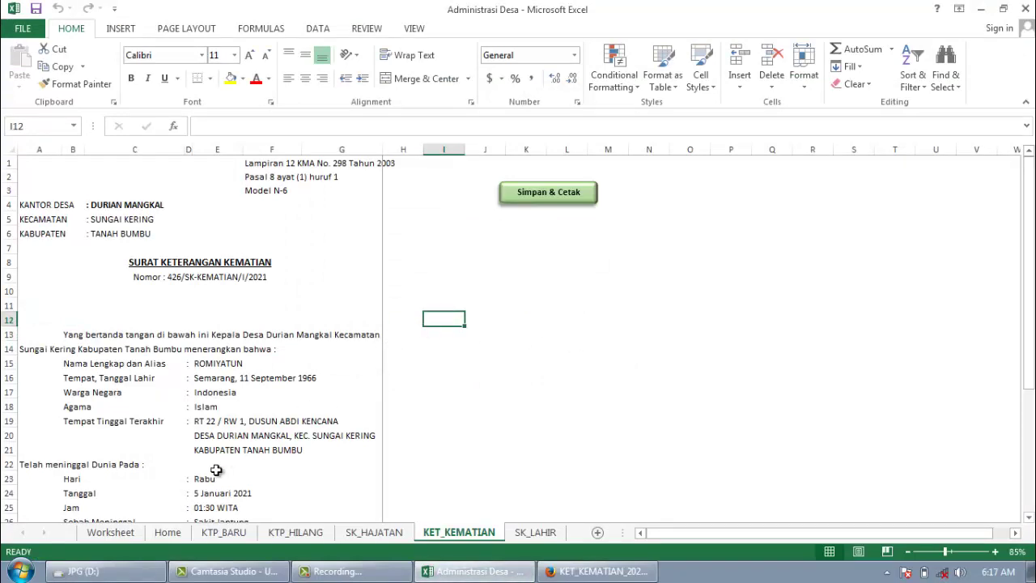
{"action": "left_click", "coordinate": [167, 532]}
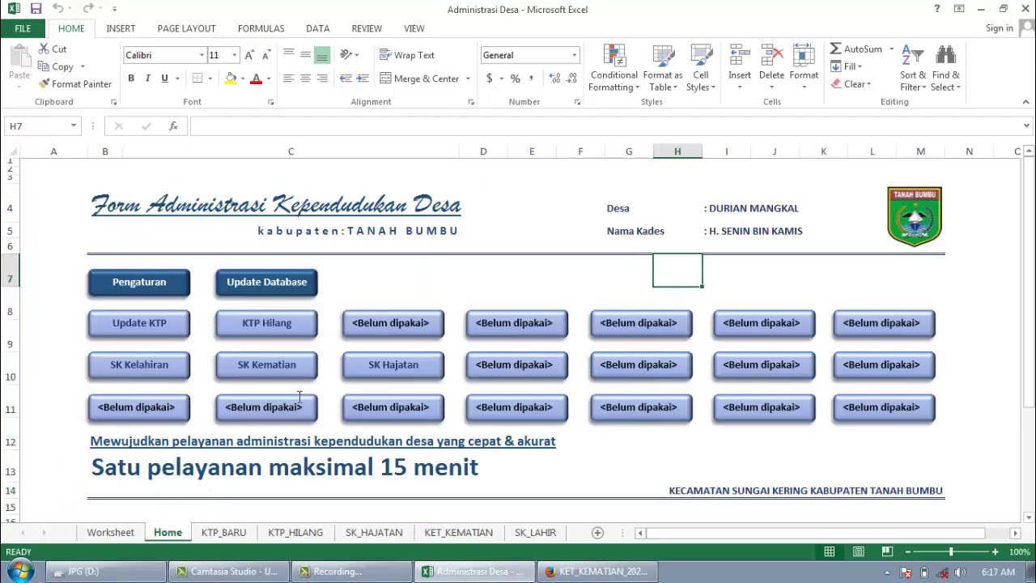
Step: Open the SK Kelahiran form and enter the husband's and wife's NIK numbers
{"action": "left_click", "coordinate": [160, 370]}
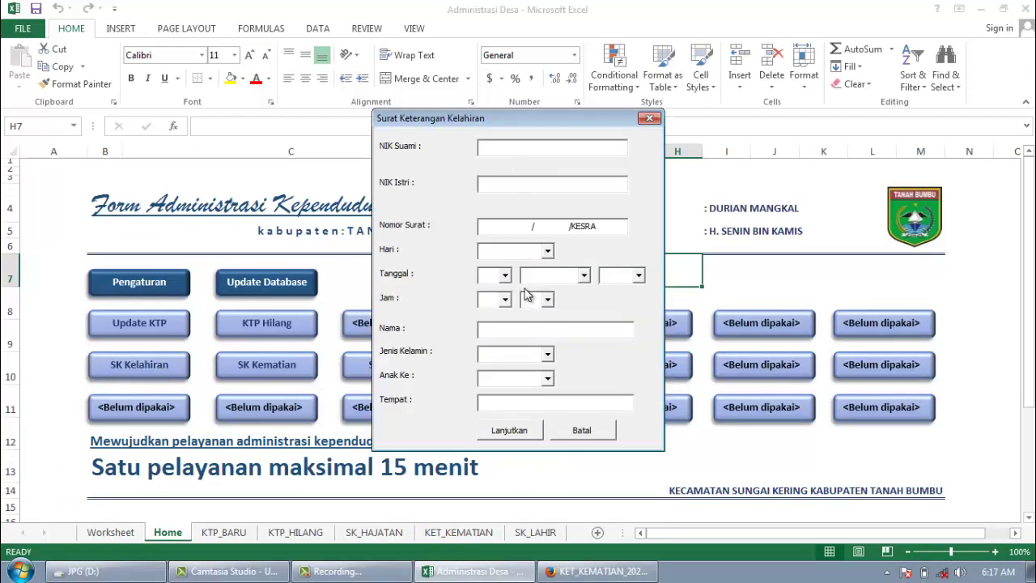
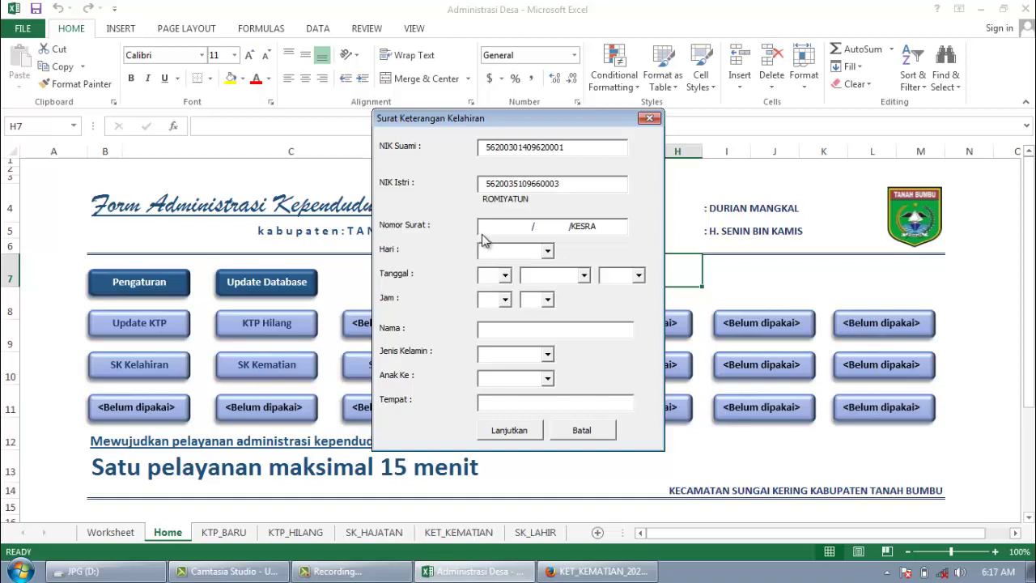
Step: Set the letter number to 427/KELAHIRAN/I/2021/KESRA
{"action": "left_click", "coordinate": [488, 231]}
{"action": "type", "text": "427"}
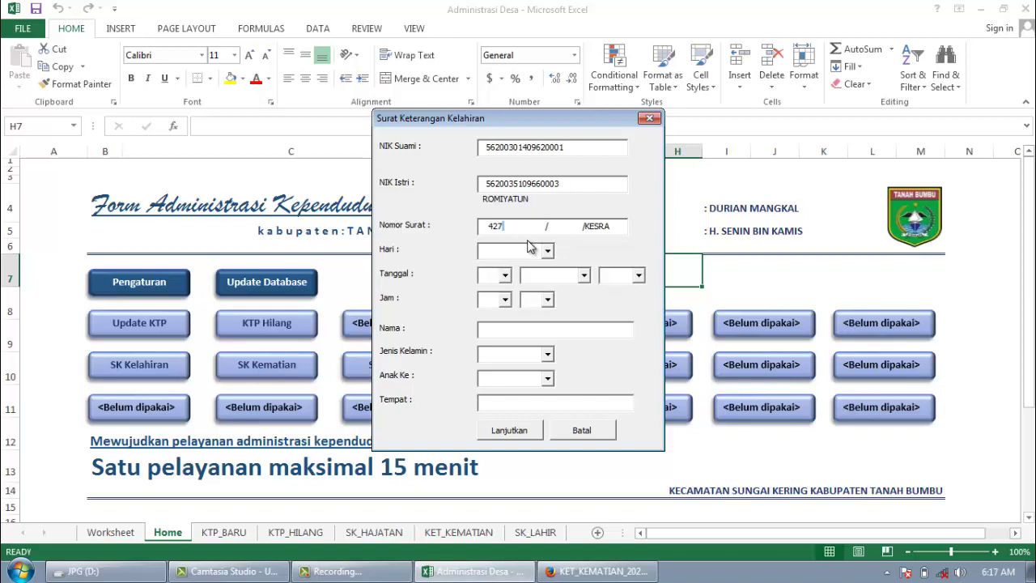
{"action": "key", "text": "shift+Right"}
{"action": "key", "text": "shift+Right"}
{"action": "key", "text": "shift+Right"}
{"action": "key", "text": "shift+Right"}
{"action": "key", "text": "shift+Right"}
{"action": "key", "text": "shift+Right"}
{"action": "key", "text": "shift+Right"}
{"action": "key", "text": "shift+Right"}
{"action": "key", "text": "shift+Right"}
{"action": "key", "text": "shift+Right"}
{"action": "key", "text": "Delete"}
{"action": "type", "text": "JEKAGUR"}
{"action": "key", "text": "BackSpace"}
{"action": "key", "text": "BackSpace"}
{"action": "key", "text": "BackSpace"}
{"action": "key", "text": "BackSpace"}
{"action": "key", "text": "BackSpace"}
{"action": "key", "text": "BackSpace"}
{"action": "type", "text": "KELAHIRAN"}
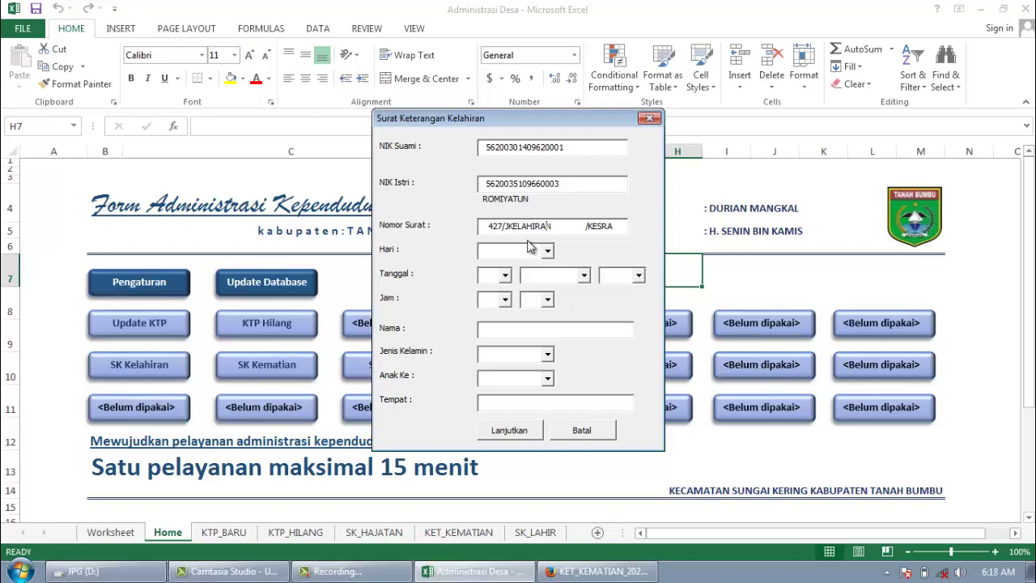
{"action": "key", "text": "BackSpace"}
{"action": "key", "text": "shift+Right"}
{"action": "key", "text": "shift+Right"}
{"action": "key", "text": "shift+Right"}
{"action": "key", "text": "shift+Right"}
{"action": "key", "text": "shift+Right"}
{"action": "key", "text": "shift+Right"}
{"action": "key", "text": "shift+Right"}
{"action": "key", "text": "shift+Right"}
{"action": "key", "text": "shift+Right"}
{"action": "key", "text": "shift+Right"}
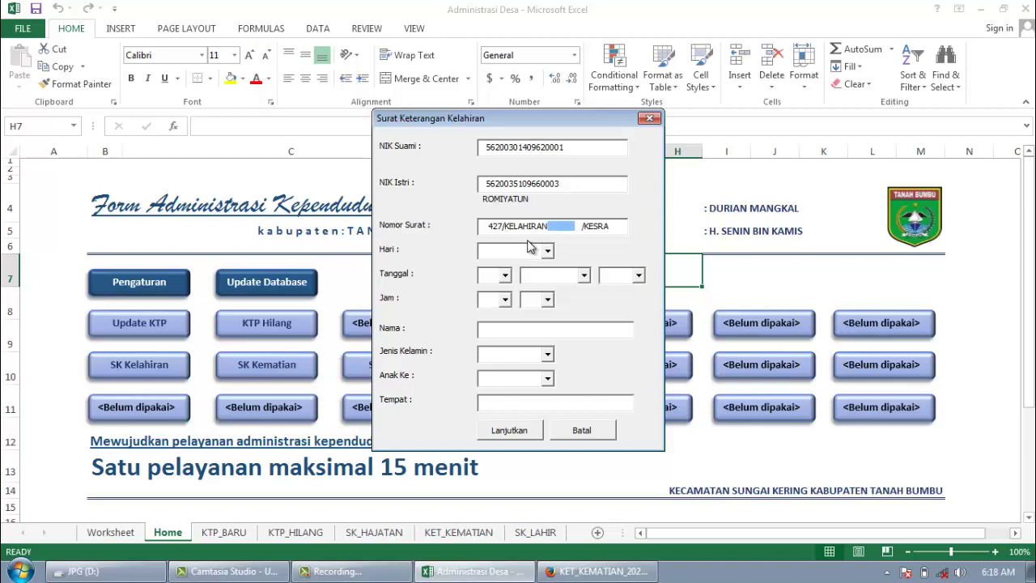
{"action": "type", "text": "/I/2021"}
Step: Set the birth to Minggu, 16 Januari 2021 at 04:15
{"action": "left_click", "coordinate": [548, 251]}
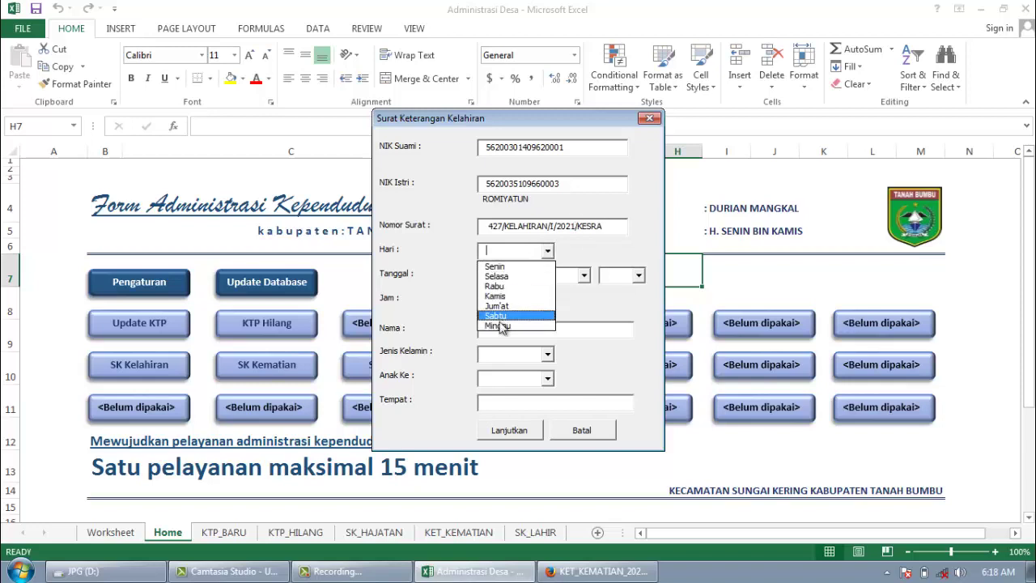
{"action": "left_click", "coordinate": [497, 325]}
{"action": "left_click", "coordinate": [505, 275]}
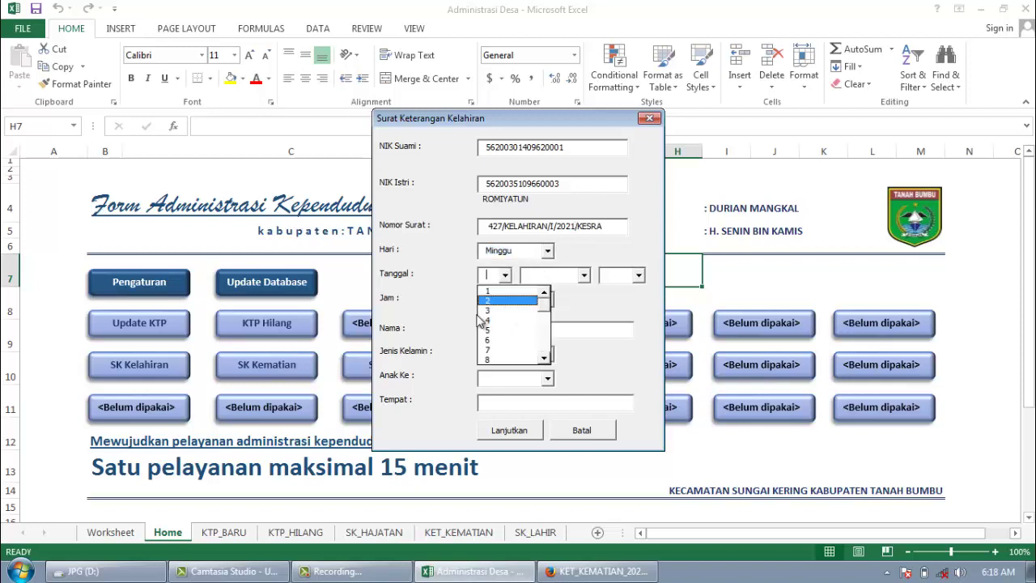
{"action": "scroll", "coordinate": [544, 357], "scroll_direction": "down", "scroll_amount": 3}
{"action": "left_click", "coordinate": [518, 358]}
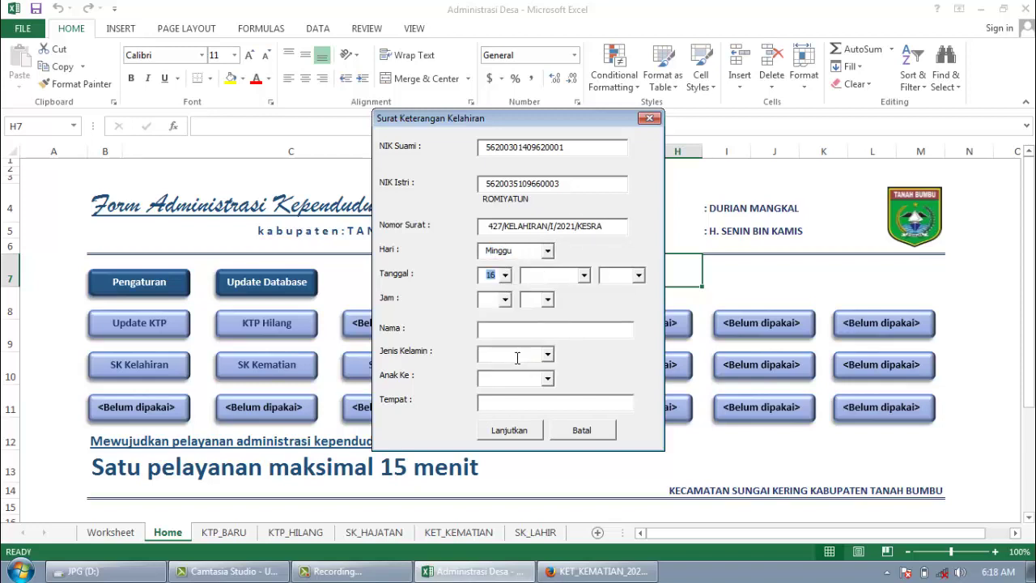
{"action": "left_click", "coordinate": [587, 276]}
{"action": "left_click", "coordinate": [550, 287]}
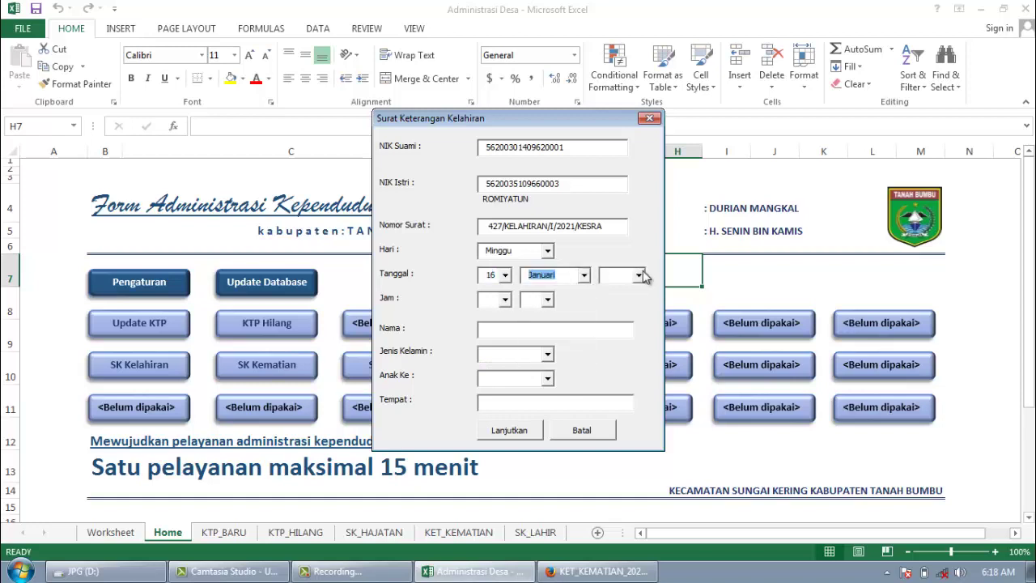
{"action": "left_click", "coordinate": [638, 275]}
{"action": "left_click", "coordinate": [607, 320]}
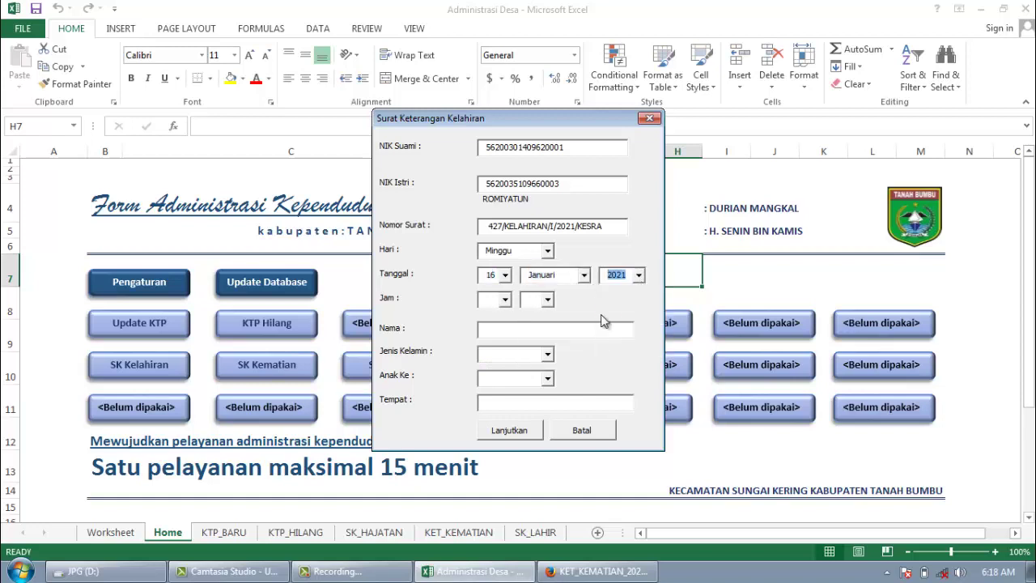
{"action": "left_click", "coordinate": [505, 300]}
{"action": "left_click", "coordinate": [493, 354]}
{"action": "left_click", "coordinate": [547, 300]}
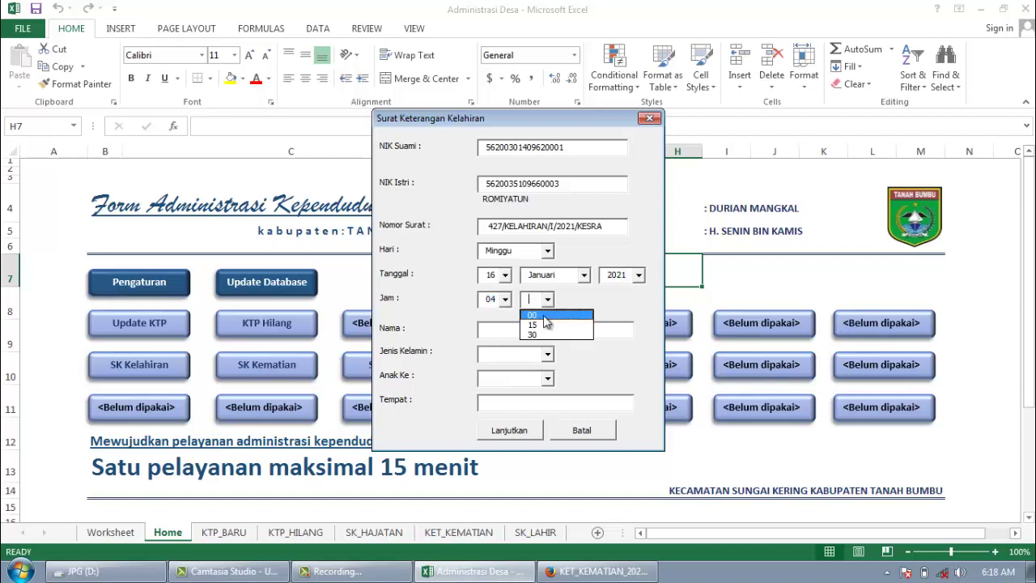
{"action": "left_click", "coordinate": [542, 325]}
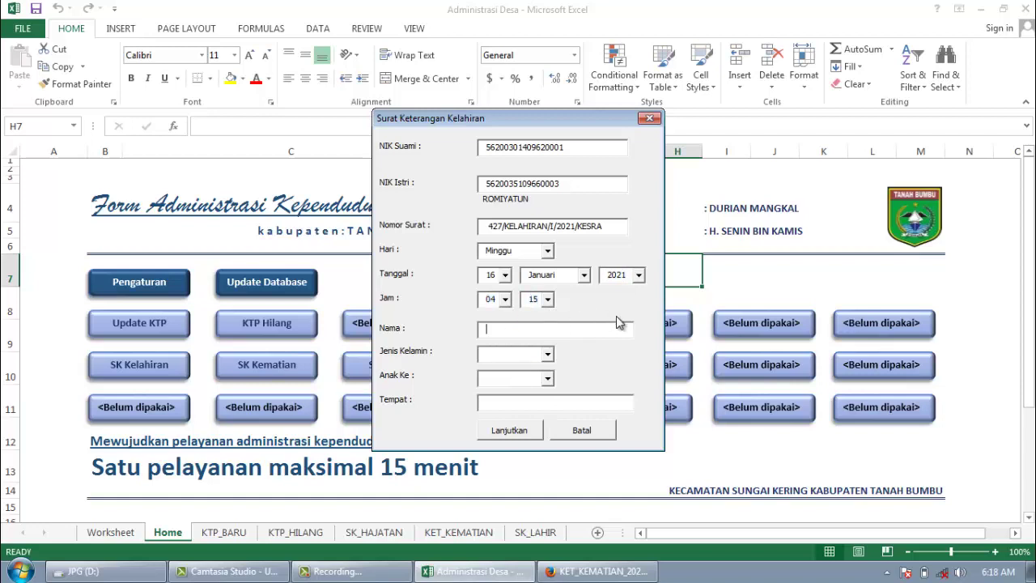
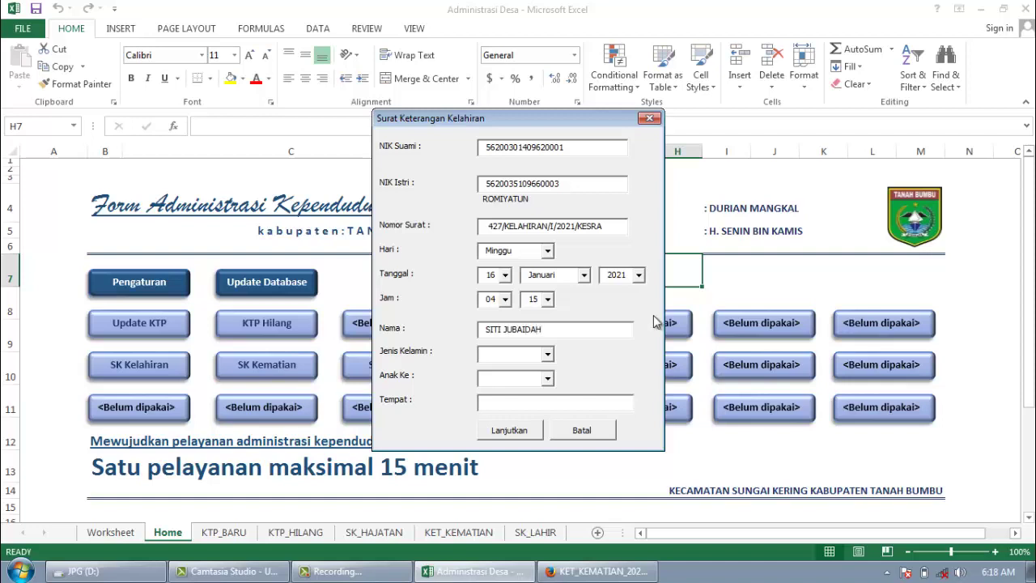
Step: Enter the child's name, Perempuan, 3 (Tiga) and birthplace RS Sayang Bunda, then submit the form
{"action": "left_click", "coordinate": [547, 354]}
{"action": "left_click", "coordinate": [543, 381]}
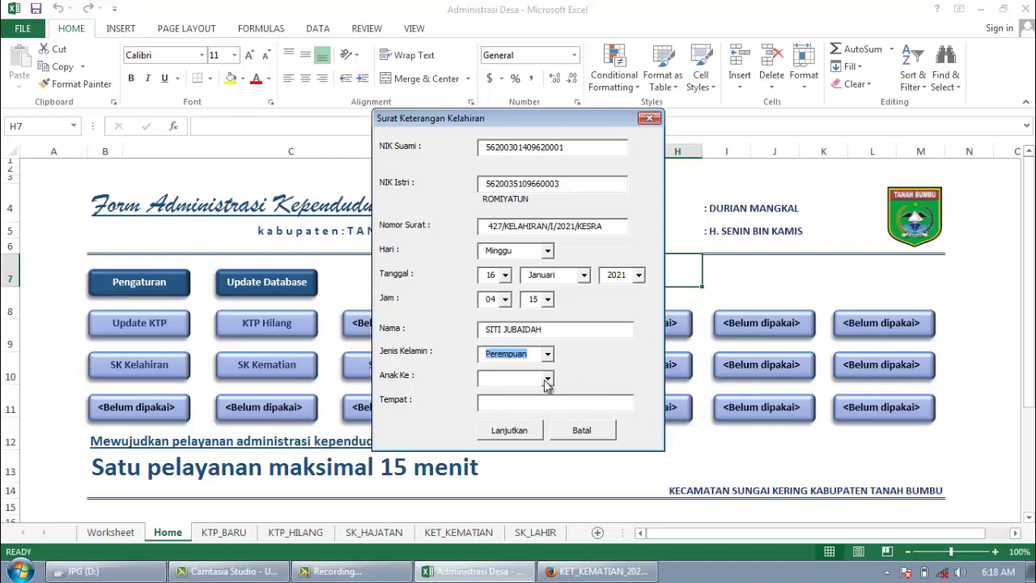
{"action": "left_click", "coordinate": [547, 378]}
{"action": "left_click", "coordinate": [531, 415]}
{"action": "left_click", "coordinate": [532, 402]}
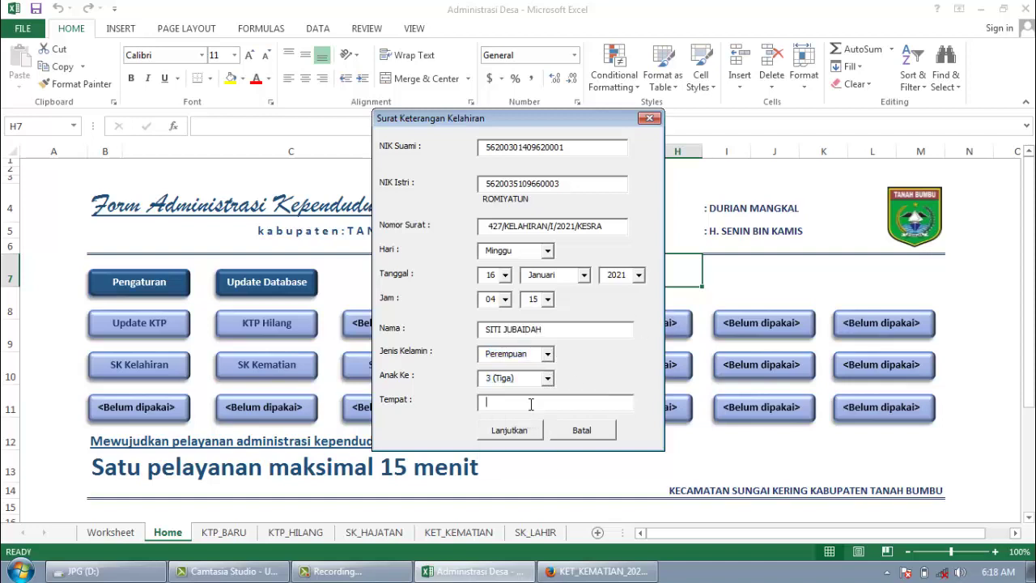
{"action": "type", "text": "RS sayan"}
{"action": "key", "text": "BackSpace"}
{"action": "key", "text": "BackSpace"}
{"action": "key", "text": "BackSpace"}
{"action": "key", "text": "BackSpace"}
{"action": "key", "text": "BackSpace"}
{"action": "type", "text": "Sayang Budnda"}
{"action": "left_click", "coordinate": [499, 431]}
{"action": "left_click", "coordinate": [532, 343]}
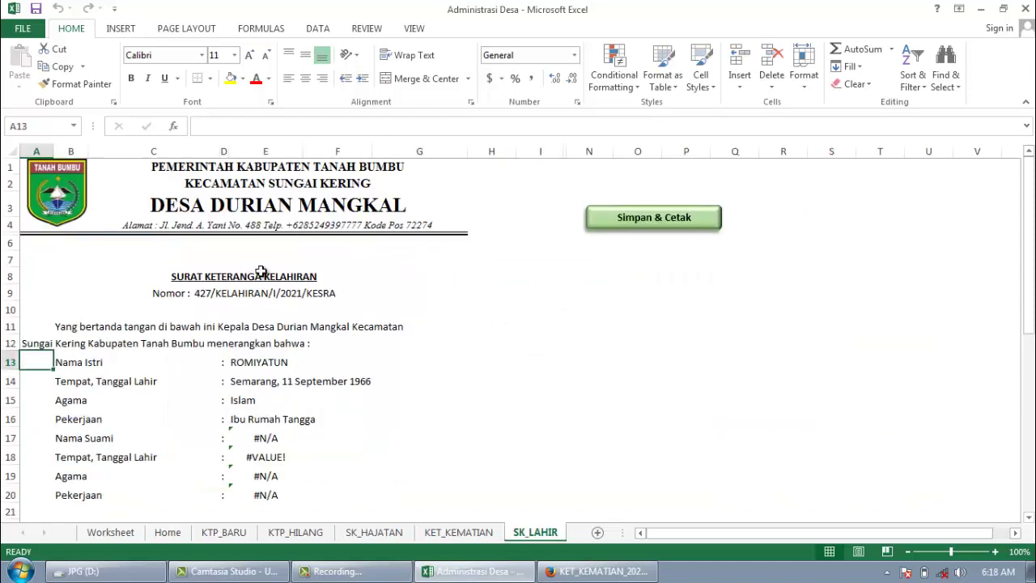
Step: Inspect the VLOOKUP formulas in E17 and E16 on SK_LAHIR, then return to the Home sheet
{"action": "left_click", "coordinate": [268, 438]}
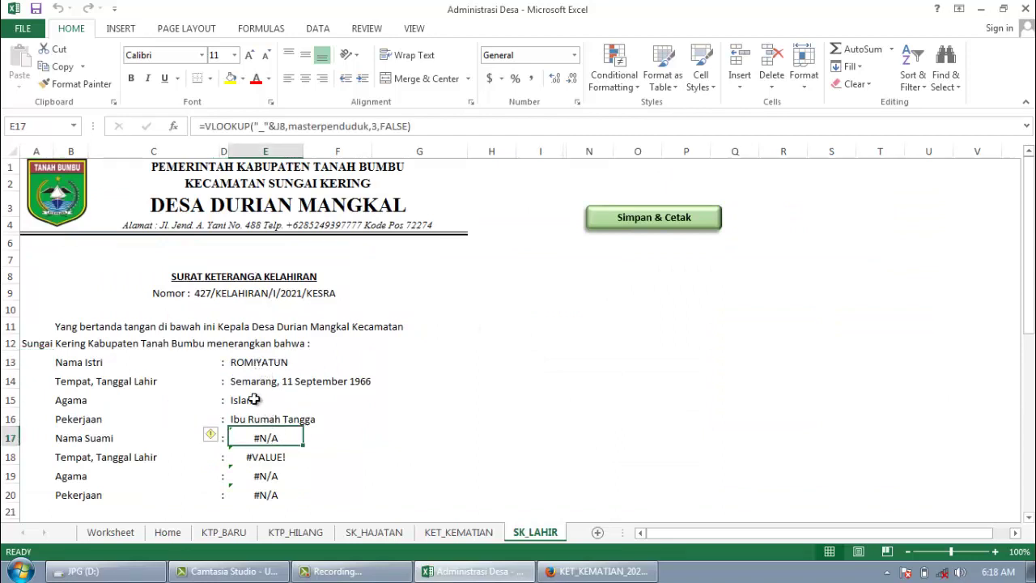
{"action": "left_click", "coordinate": [259, 418]}
{"action": "left_click", "coordinate": [268, 439]}
{"action": "left_click", "coordinate": [274, 417]}
{"action": "left_click", "coordinate": [166, 532]}
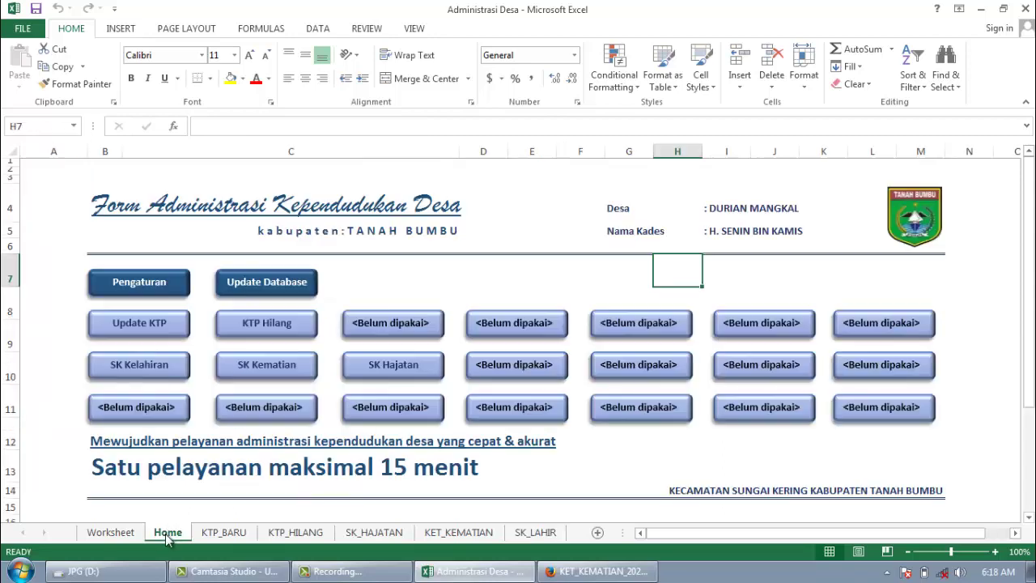
Step: Reopen SK Kelahiran, re-enter both parents' NIKs and letter number 427/KELAHIRAN/I/2021/KESRA
{"action": "left_click", "coordinate": [139, 365]}
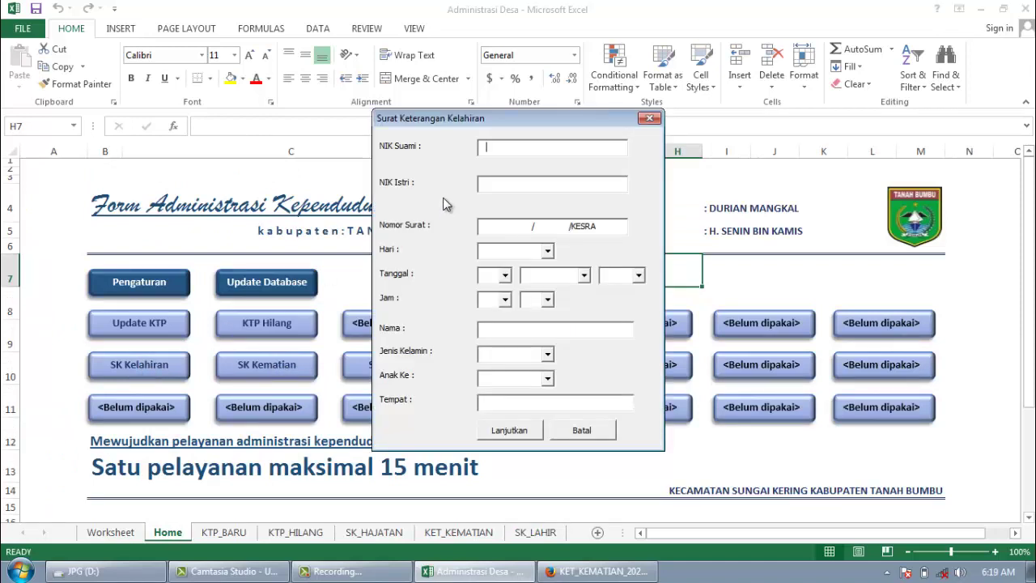
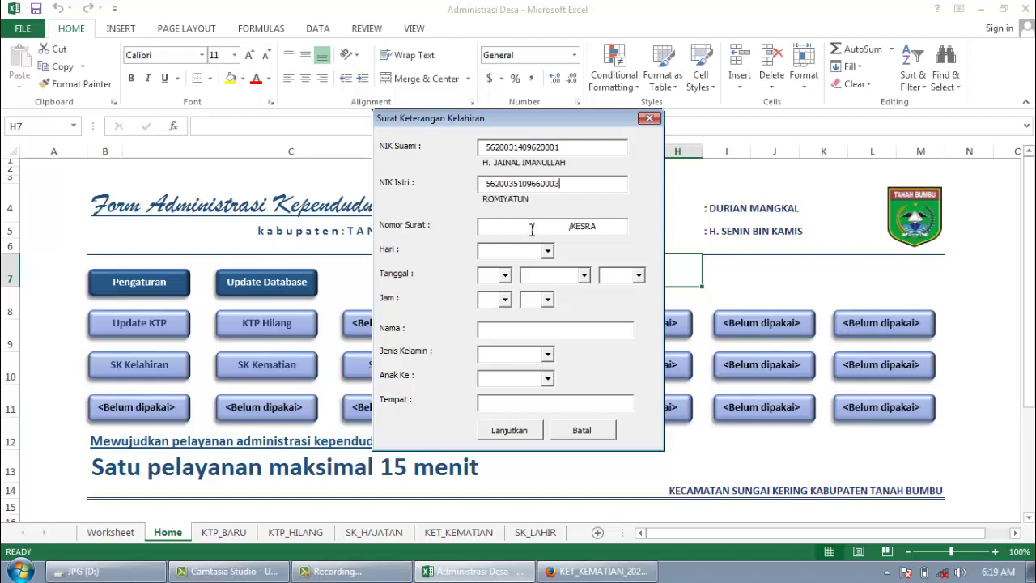
{"action": "left_click_drag", "start_coordinate": [530, 228], "coordinate": [424, 233]}
{"action": "type", "text": "427"}
{"action": "key", "text": "shift+Right"}
{"action": "key", "text": "shift+Right"}
{"action": "key", "text": "shift+Right"}
{"action": "key", "text": "shift+Right"}
{"action": "key", "text": "shift+Right"}
{"action": "key", "text": "shift+Right"}
{"action": "key", "text": "shift+Right"}
{"action": "key", "text": "shift+Right"}
{"action": "key", "text": "shift+Right"}
{"action": "key", "text": "shift+Right"}
{"action": "key", "text": "shift+Right"}
{"action": "key", "text": "shift+Right"}
{"action": "key", "text": "shift+Right"}
{"action": "key", "text": "shift+Right"}
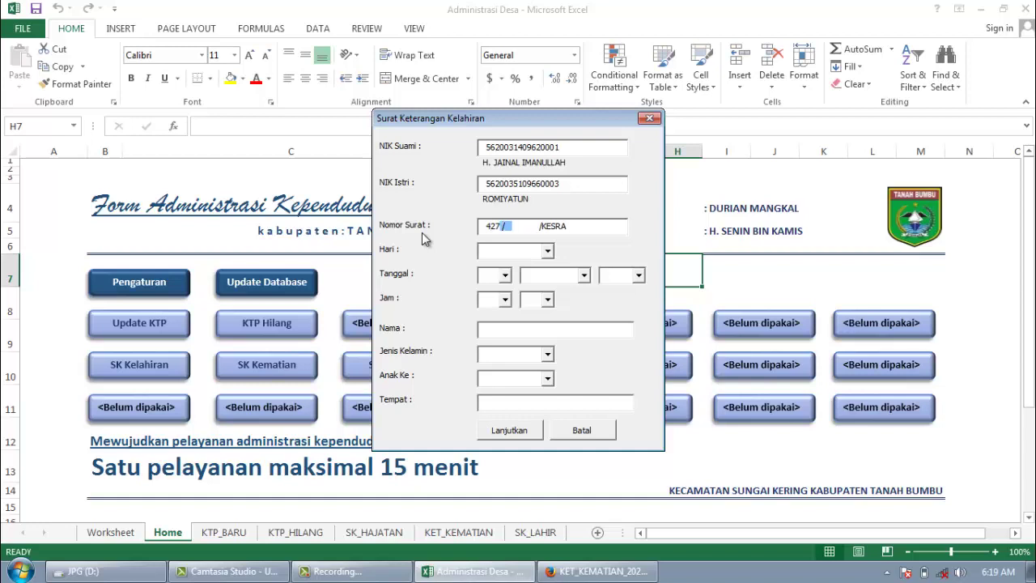
{"action": "type", "text": "/KELAHIRAN/I/2021"}
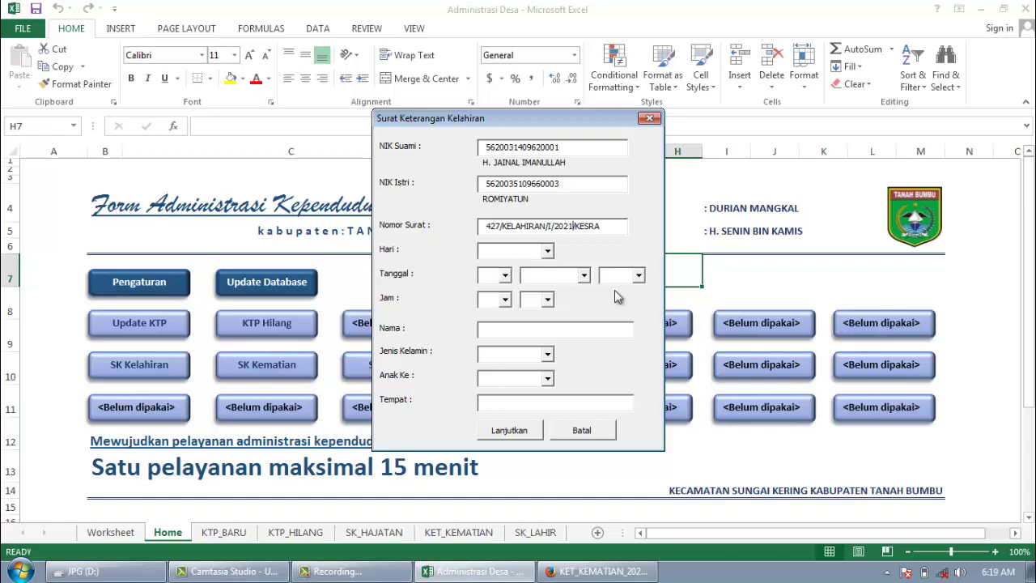
Step: Set the birth to Minggu, 11 Januari 2021 at 02:15
{"action": "left_click", "coordinate": [547, 251]}
{"action": "left_click", "coordinate": [518, 326]}
{"action": "left_click", "coordinate": [504, 275]}
{"action": "scroll", "coordinate": [539, 319], "scroll_direction": "down", "scroll_amount": 2}
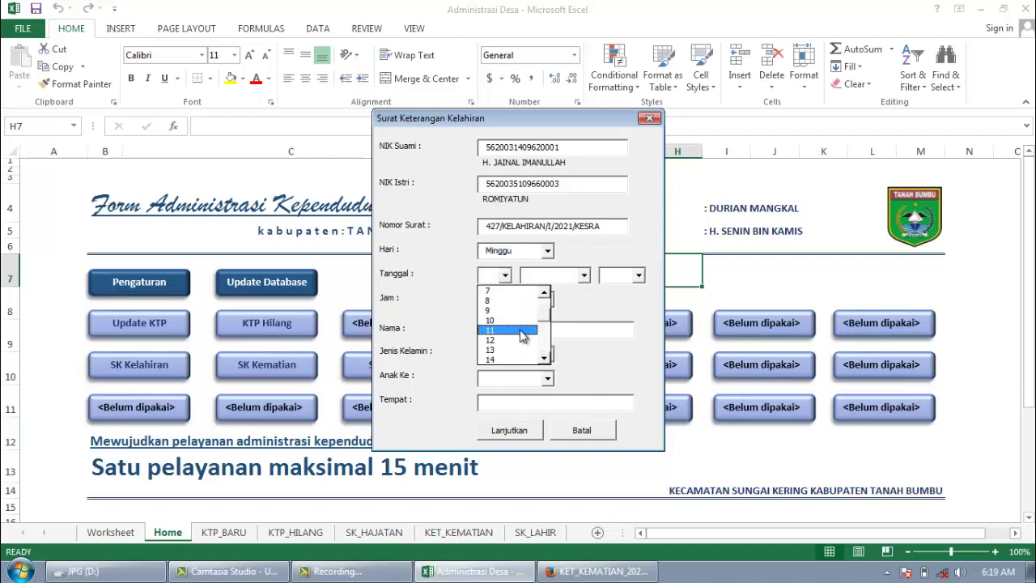
{"action": "left_click", "coordinate": [530, 331]}
{"action": "left_click", "coordinate": [584, 276]}
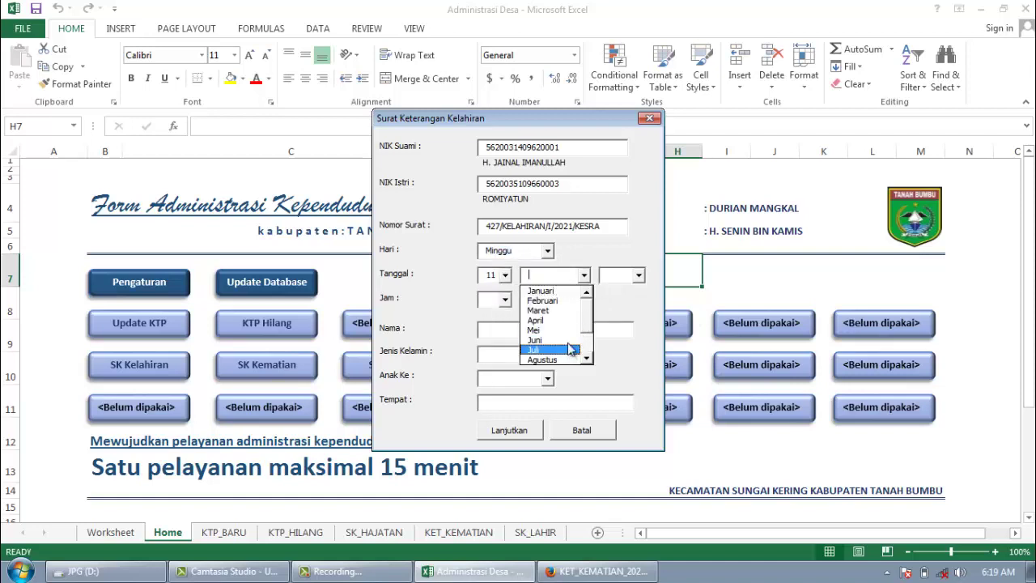
{"action": "left_click", "coordinate": [551, 291]}
{"action": "left_click", "coordinate": [639, 276]}
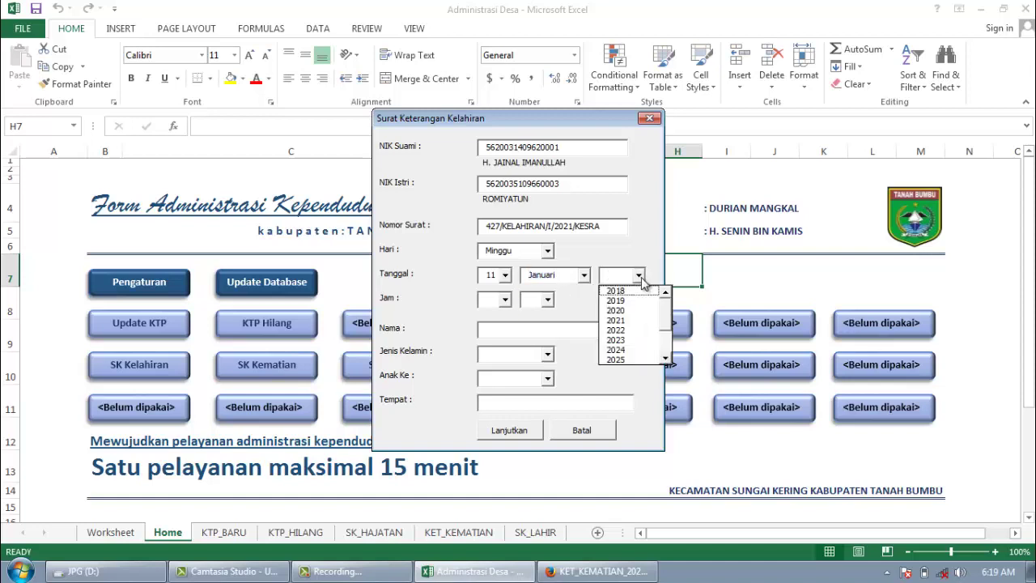
{"action": "left_click", "coordinate": [629, 327]}
{"action": "left_click", "coordinate": [504, 299]}
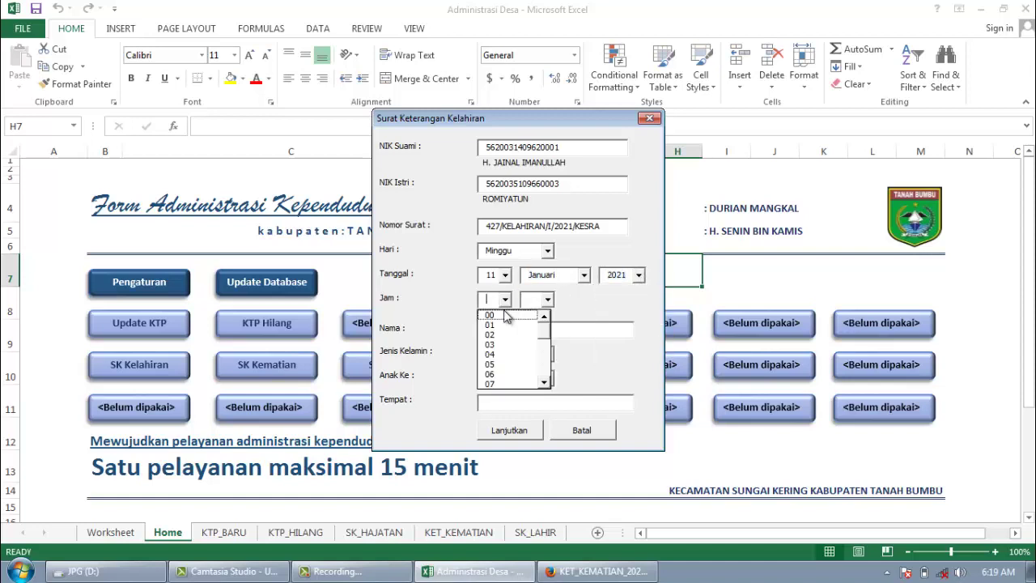
{"action": "left_click", "coordinate": [497, 331]}
{"action": "left_click", "coordinate": [547, 299]}
{"action": "left_click", "coordinate": [537, 323]}
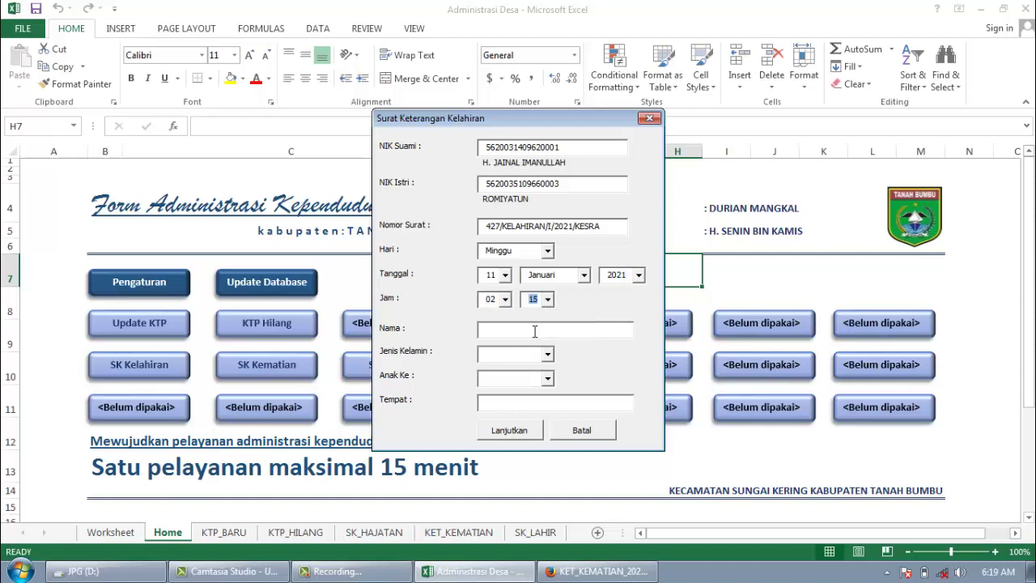
Step: Enter the child's name, Perempuan, 3 (Tiga) and birthplace RS Sayang Bunda, then submit the form
{"action": "left_click", "coordinate": [535, 330]}
{"action": "key", "text": "Tab"}
{"action": "left_click", "coordinate": [547, 354]}
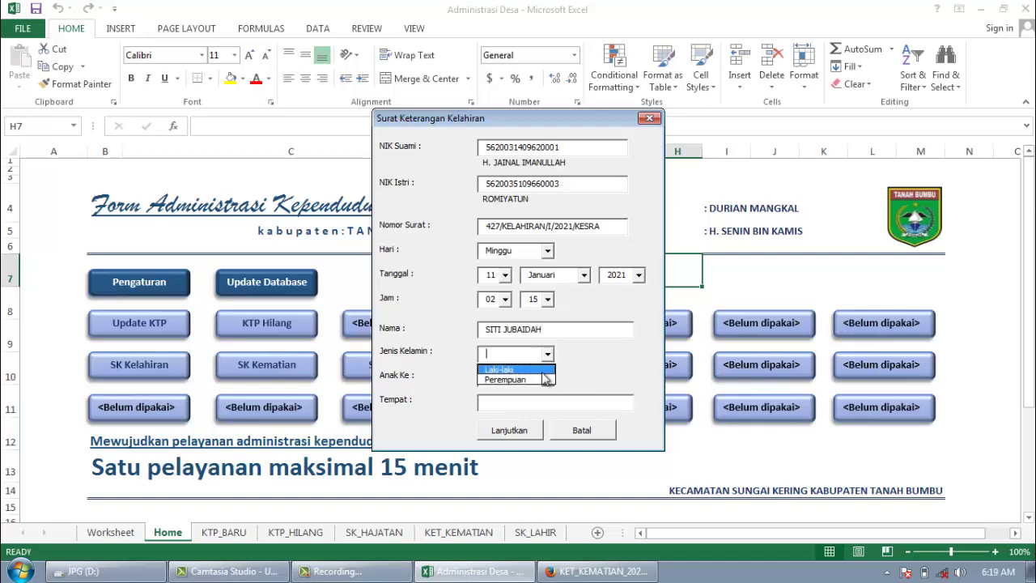
{"action": "left_click", "coordinate": [541, 377]}
{"action": "left_click", "coordinate": [548, 378]}
{"action": "left_click", "coordinate": [502, 414]}
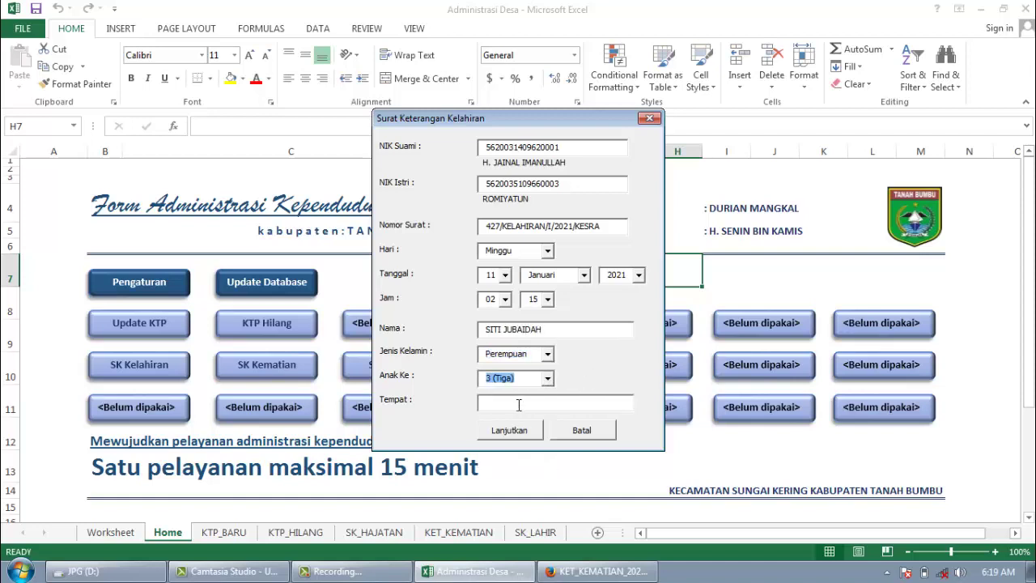
{"action": "left_click", "coordinate": [518, 403]}
{"action": "type", "text": "RS Sayang Bunda"}
{"action": "left_click", "coordinate": [496, 429]}
{"action": "left_click", "coordinate": [545, 340]}
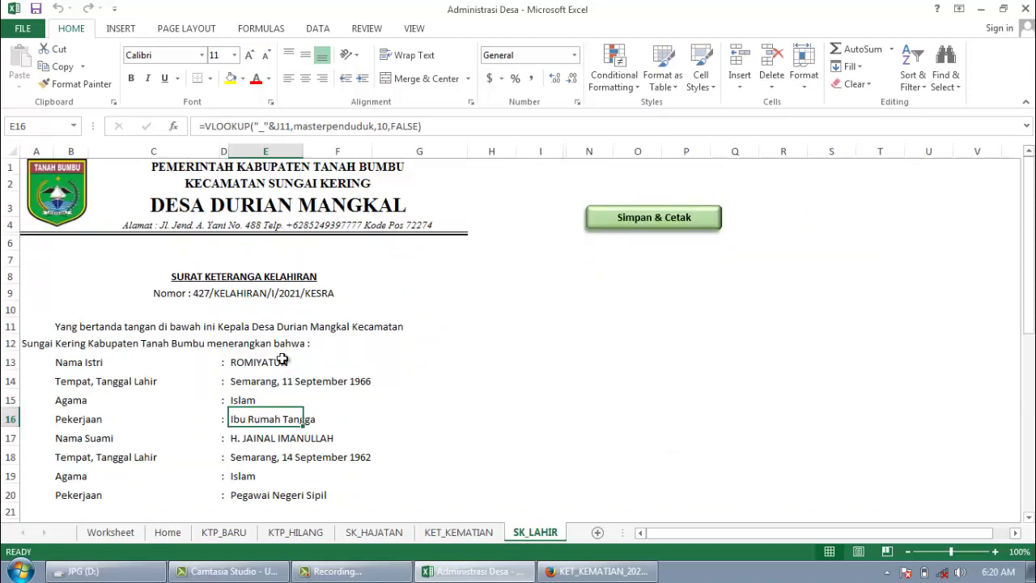
Step: Save and print the letter as SK_LAHIR_202101160620.pdf in D:\ and view it in Firefox
{"action": "left_click", "coordinate": [661, 225]}
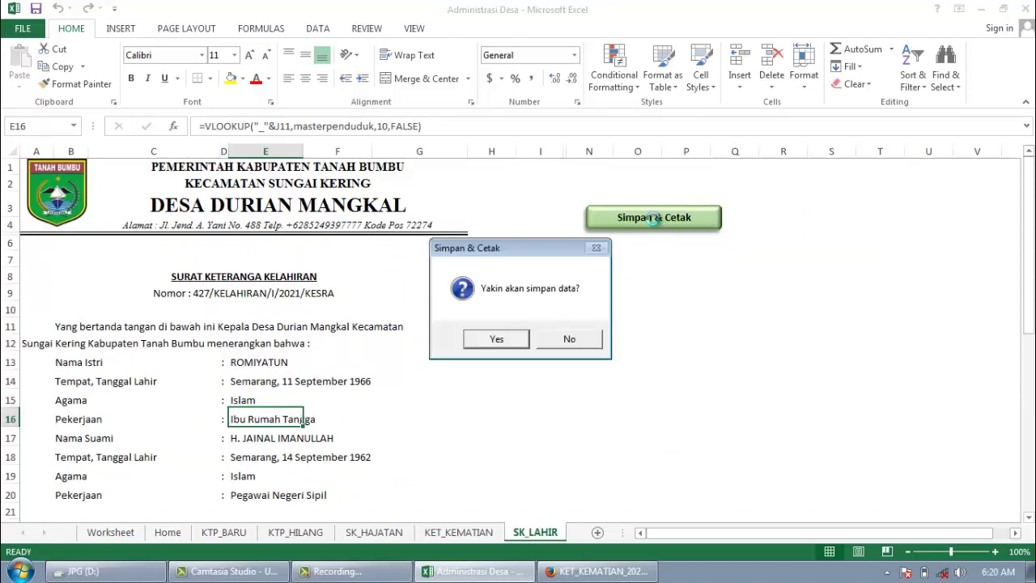
{"action": "left_click", "coordinate": [505, 340]}
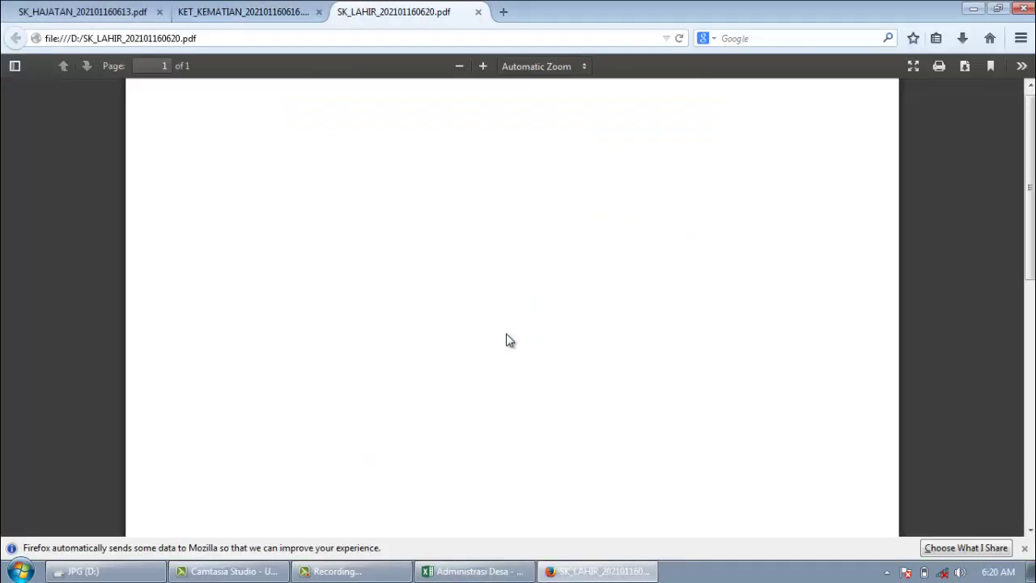
{"action": "scroll", "coordinate": [490, 320], "scroll_direction": "down", "scroll_amount": 10}
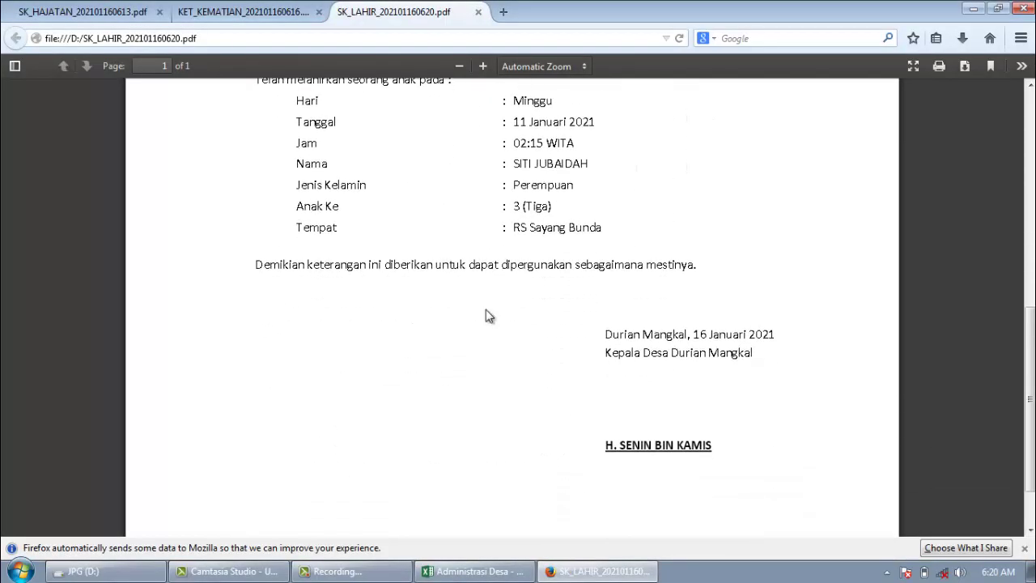
{"action": "scroll", "coordinate": [485, 312], "scroll_direction": "up", "scroll_amount": 10}
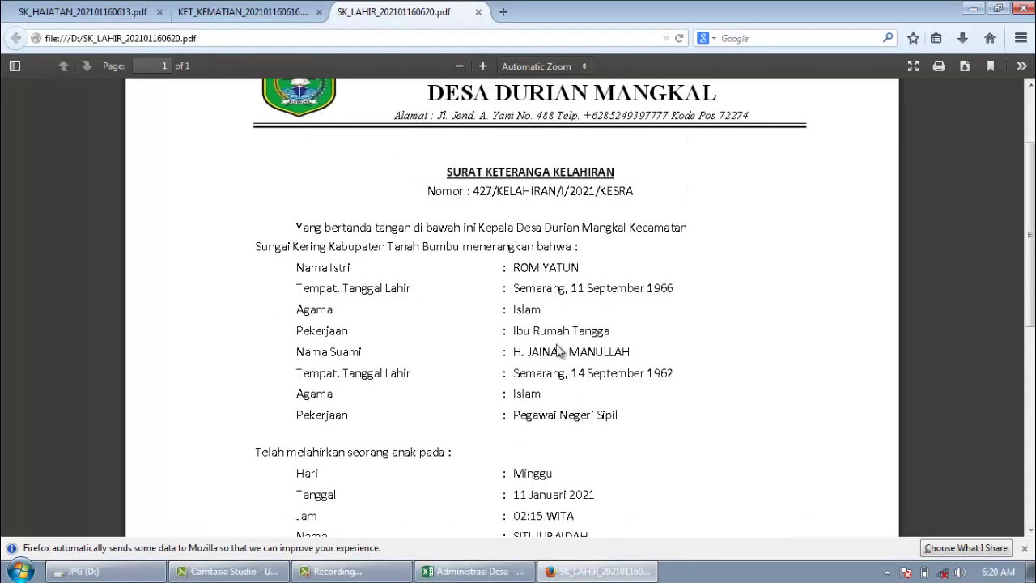
{"action": "left_click", "coordinate": [469, 571]}
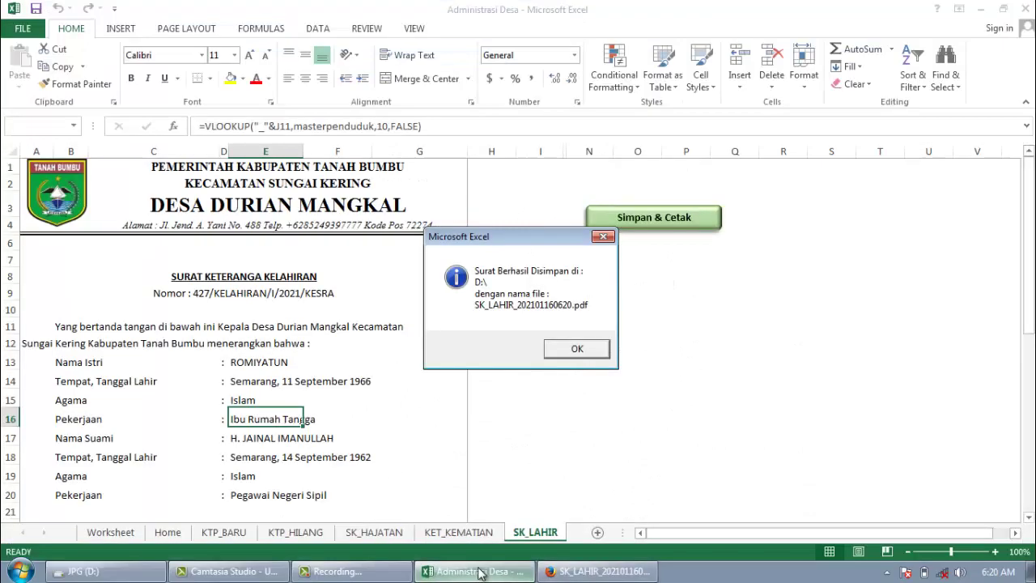
Step: Close the Surat Berhasil Disimpan message and return to the Home sheet
{"action": "left_click", "coordinate": [579, 350]}
{"action": "left_click", "coordinate": [169, 533]}
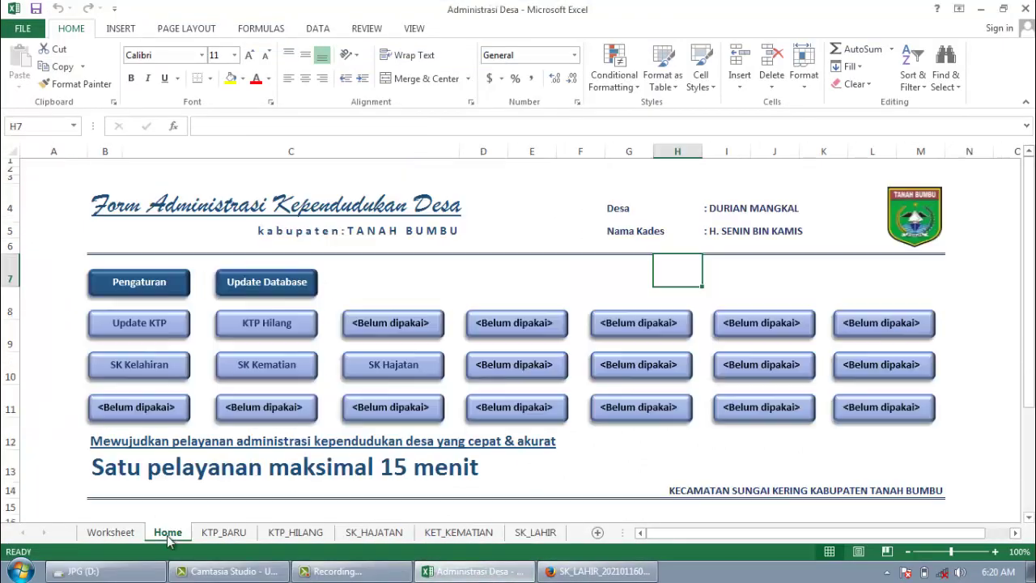